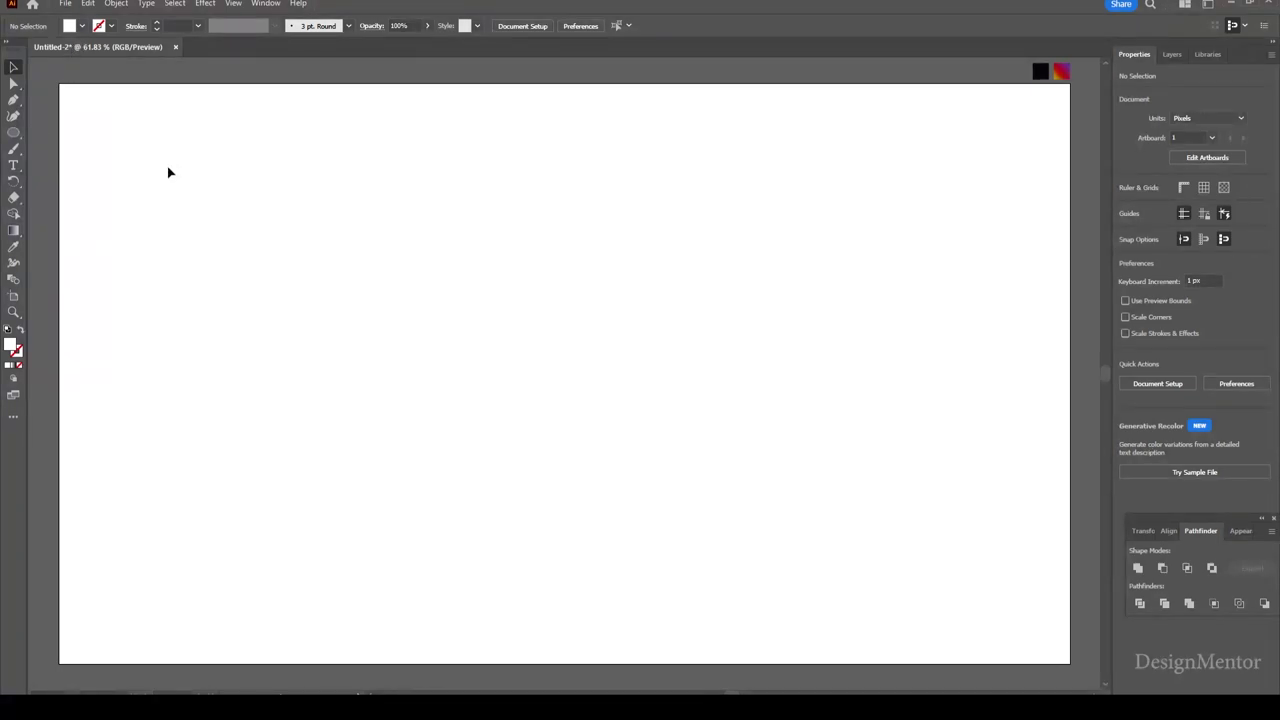
# - Draw a black 1920×1080 px rectangle aligned to fill the artboard
pyautogui.press('i')
pyautogui.click(1039, 74)
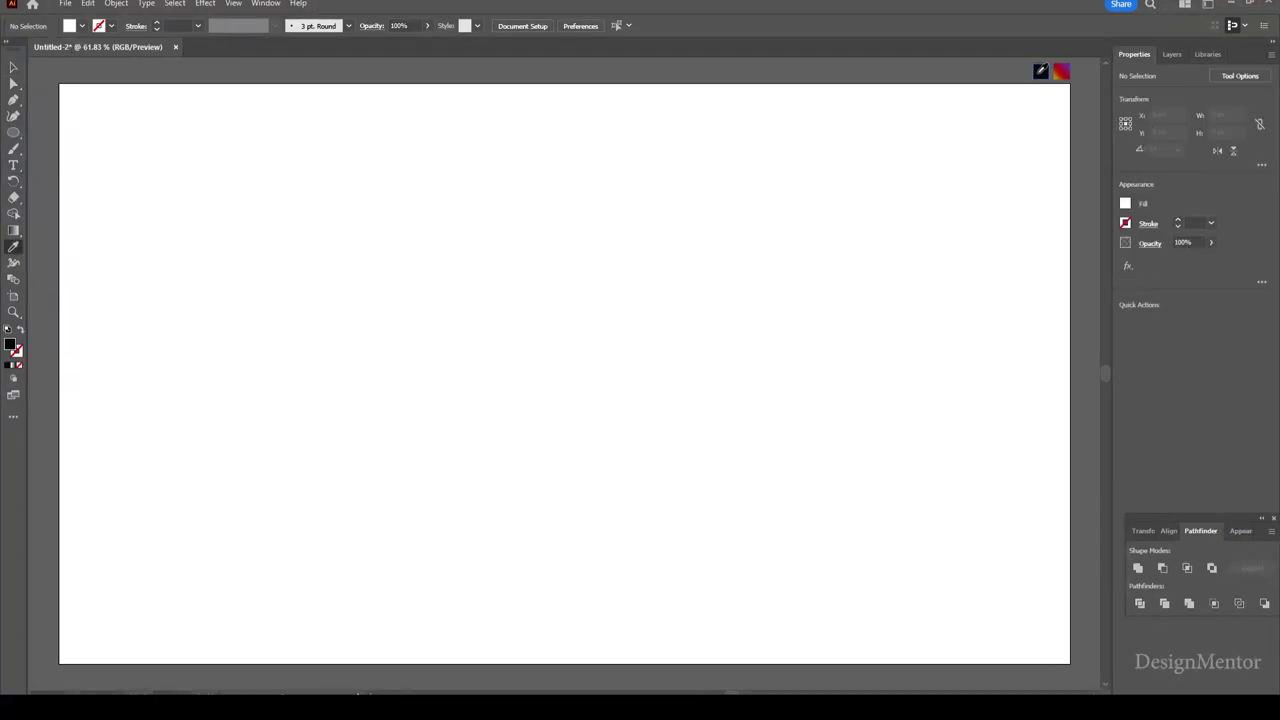
pyautogui.click(13, 134)
pyautogui.click(72, 132)
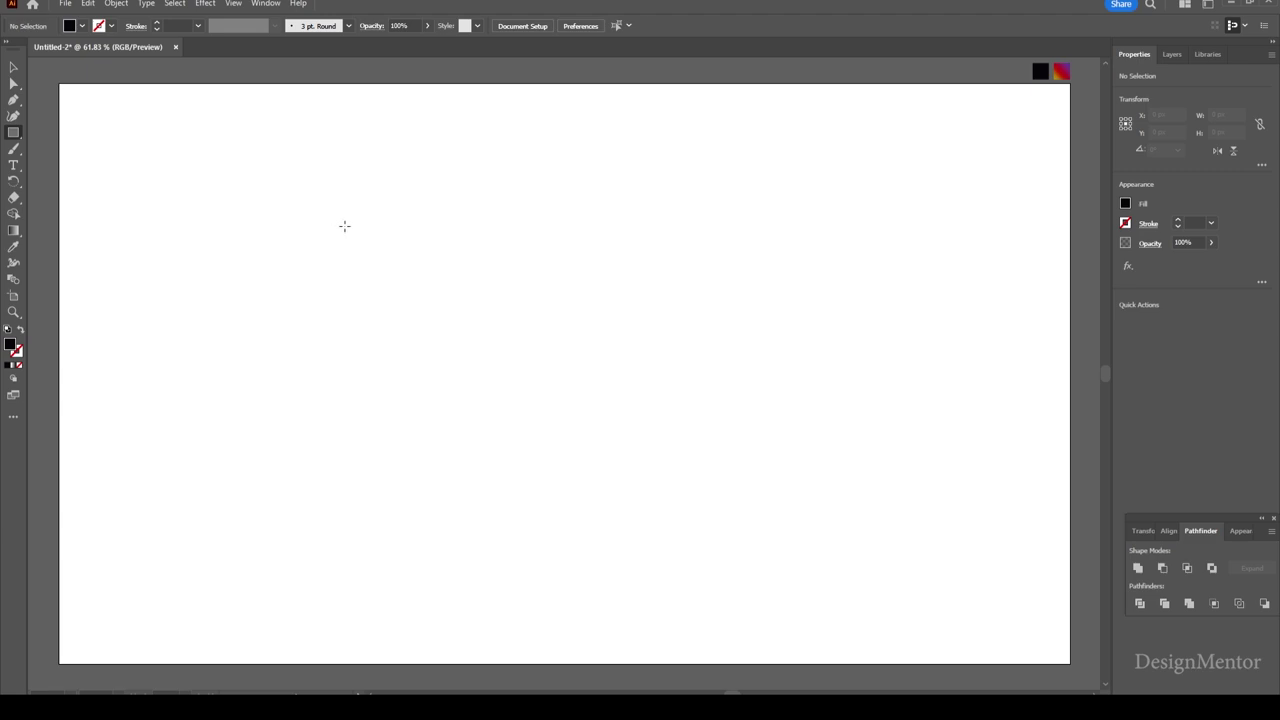
pyautogui.click(345, 227)
pyautogui.click(649, 324)
pyautogui.moveTo(649, 324); pyautogui.dragTo(531, 330)
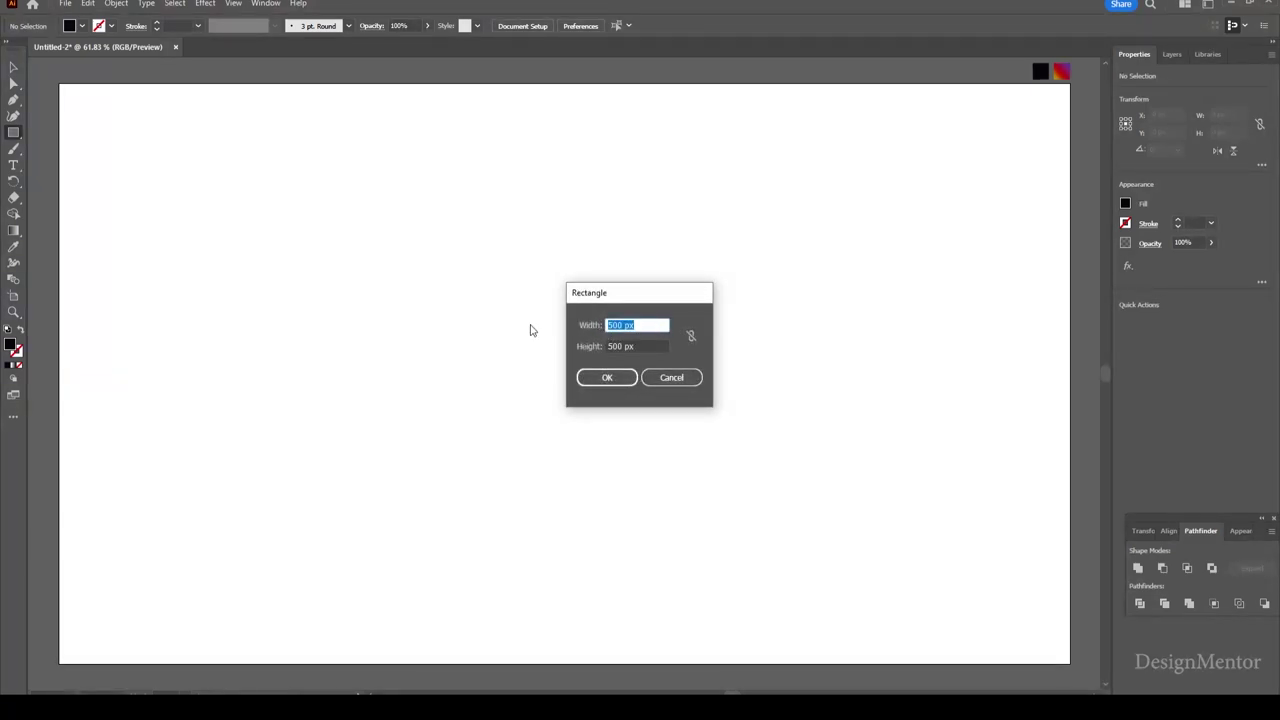
pyautogui.write('1920')
pyautogui.press('Tab')
pyautogui.write('1')
pyautogui.press('Return')
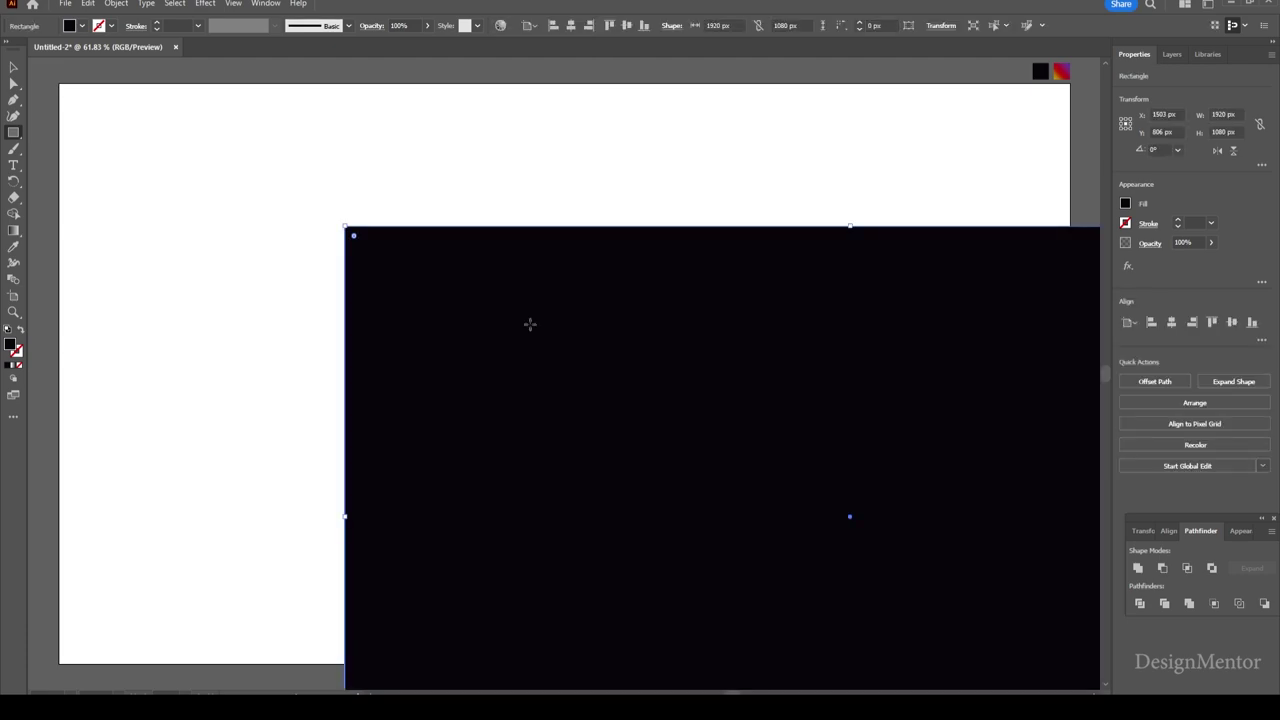
pyautogui.click(1171, 322)
pyautogui.click(1231, 322)
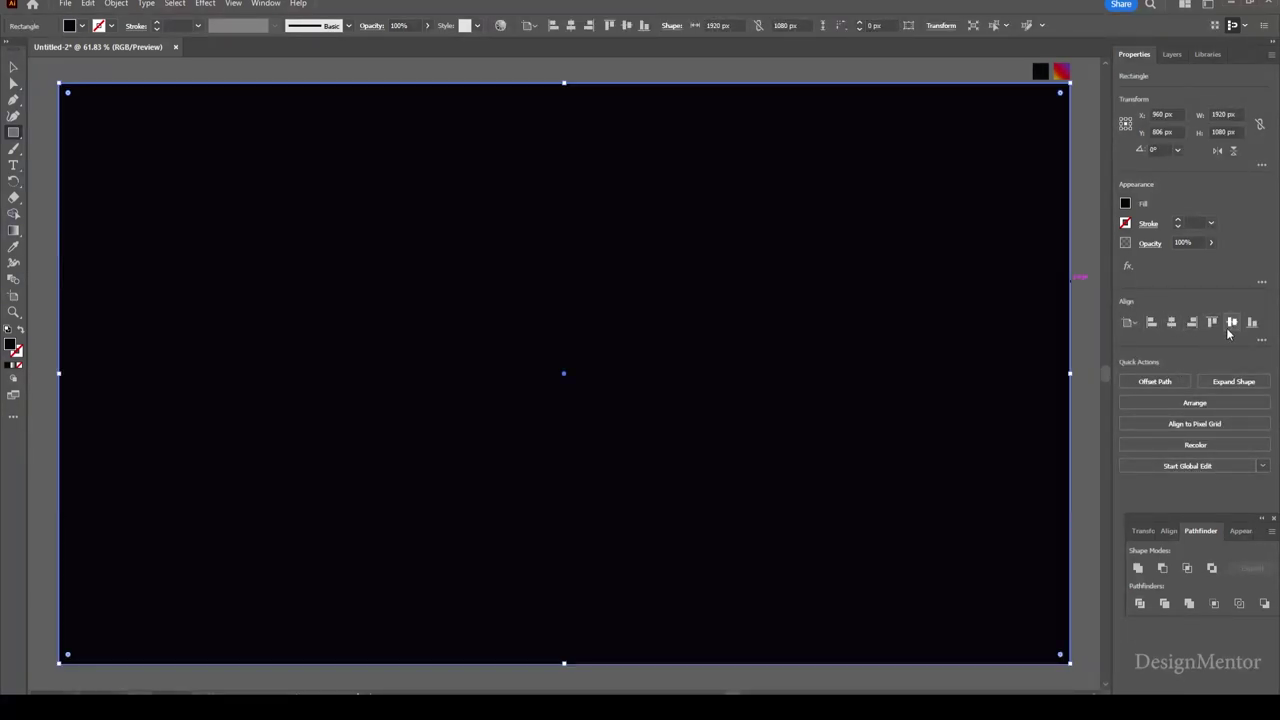
# - Lock the black background rectangle in place
pyautogui.click(14, 68)
pyautogui.click(45, 65)
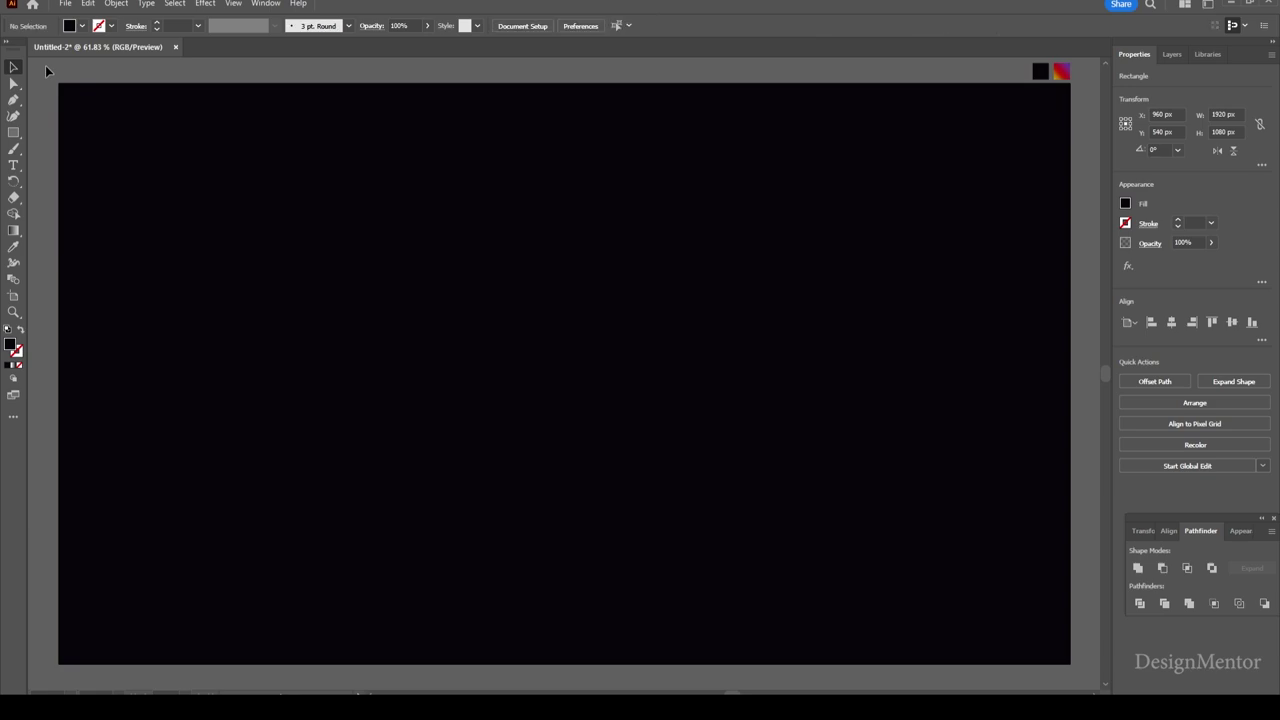
pyautogui.click(95, 140)
pyautogui.click(116, 4)
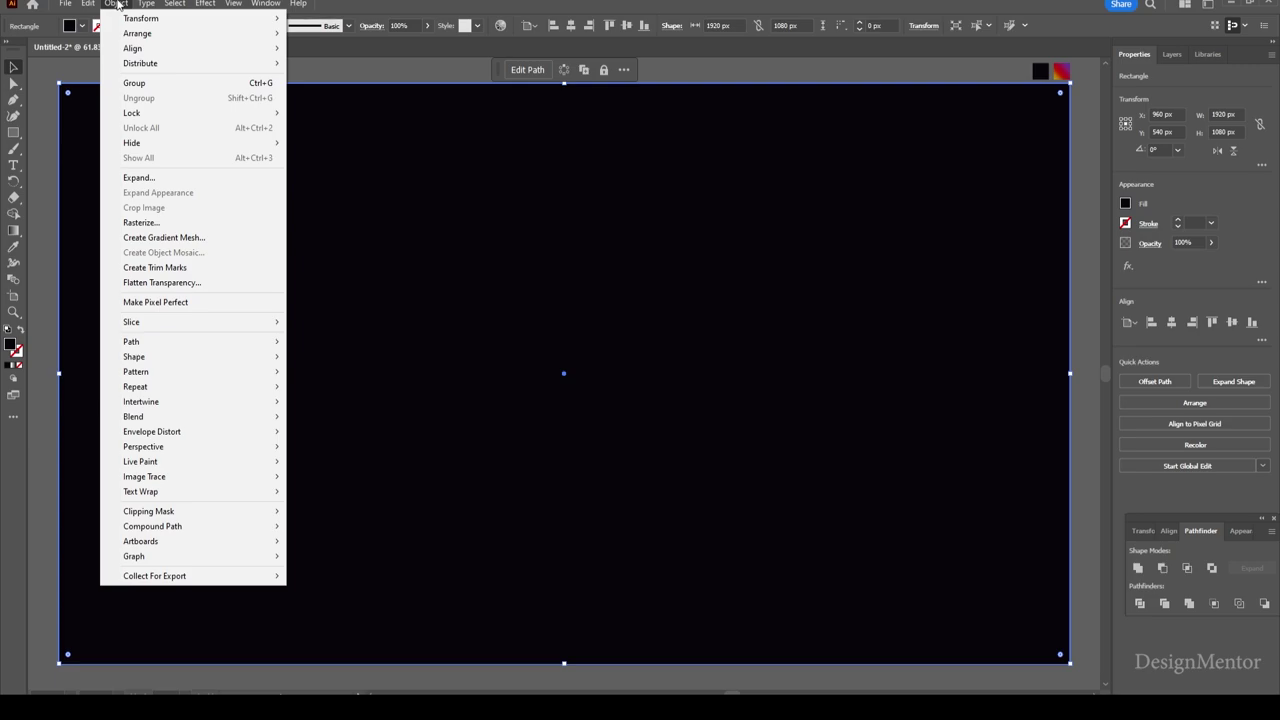
pyautogui.click(325, 112)
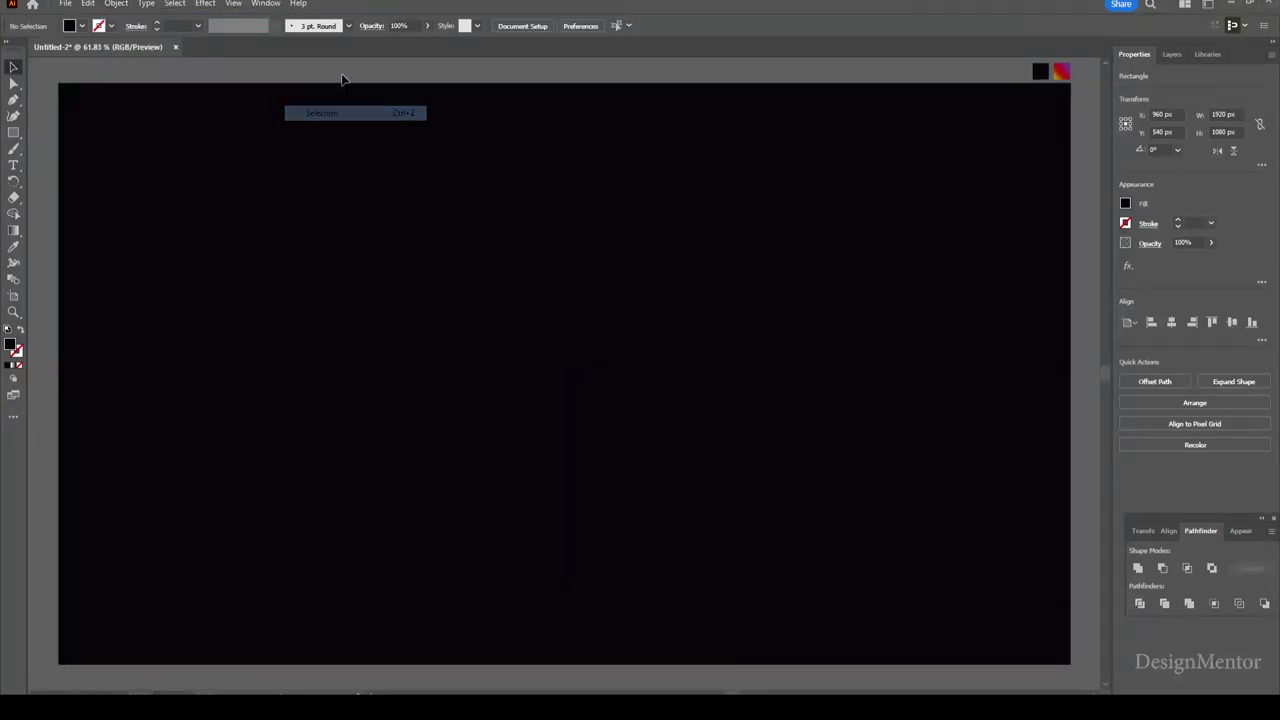
# - Draw a purple 900×900 px square centred on the artboard
pyautogui.click(16, 137)
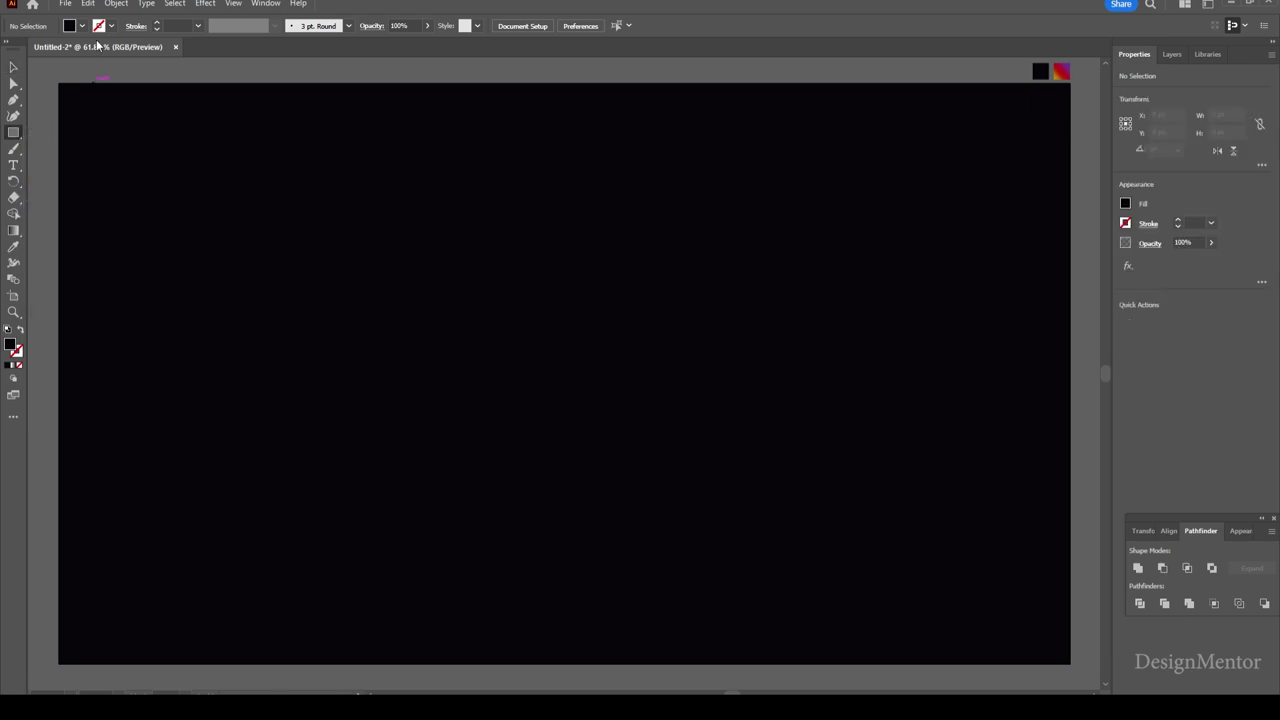
pyautogui.click(83, 27)
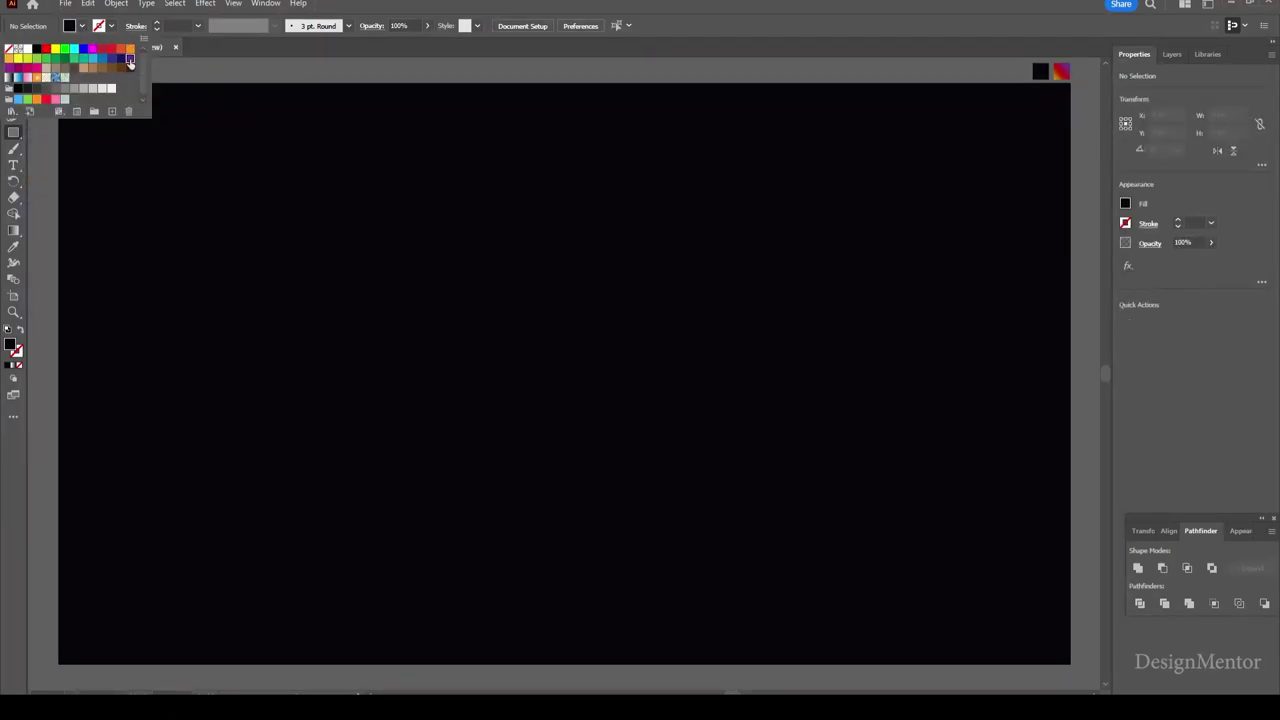
pyautogui.click(128, 58)
pyautogui.click(526, 307)
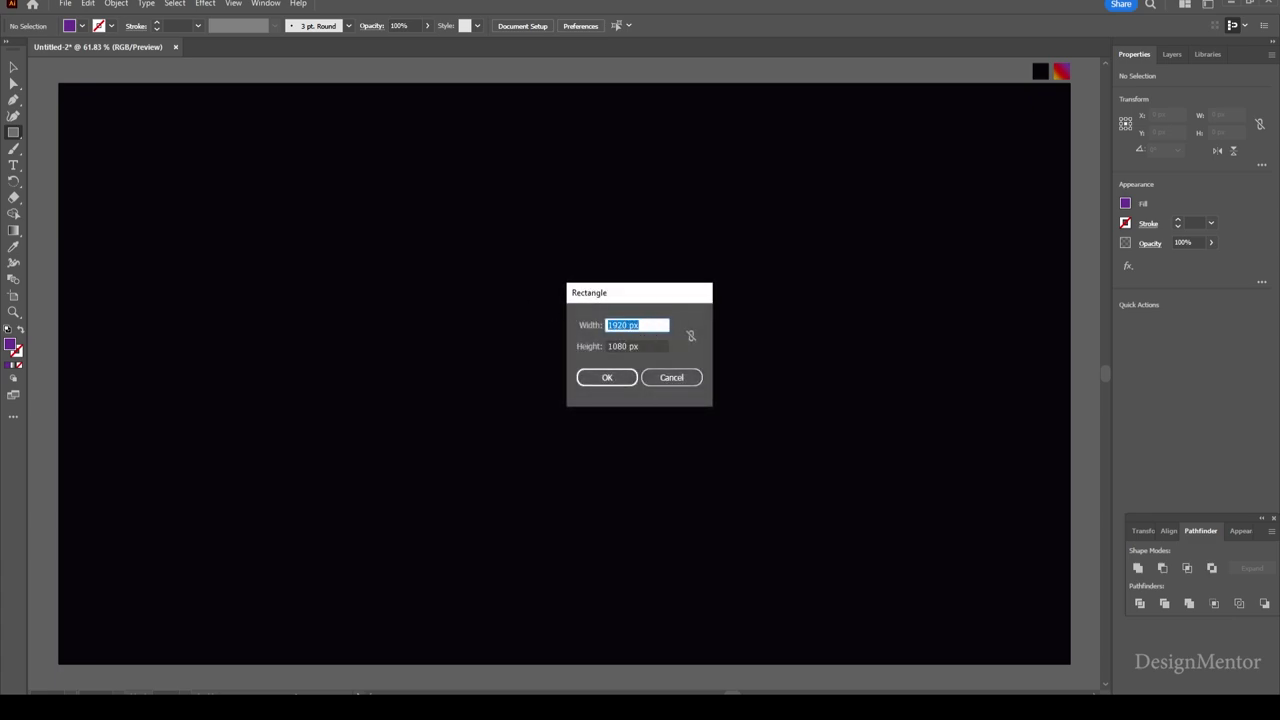
pyautogui.write('900')
pyautogui.press('Tab')
pyautogui.write('9')
pyautogui.press('Return')
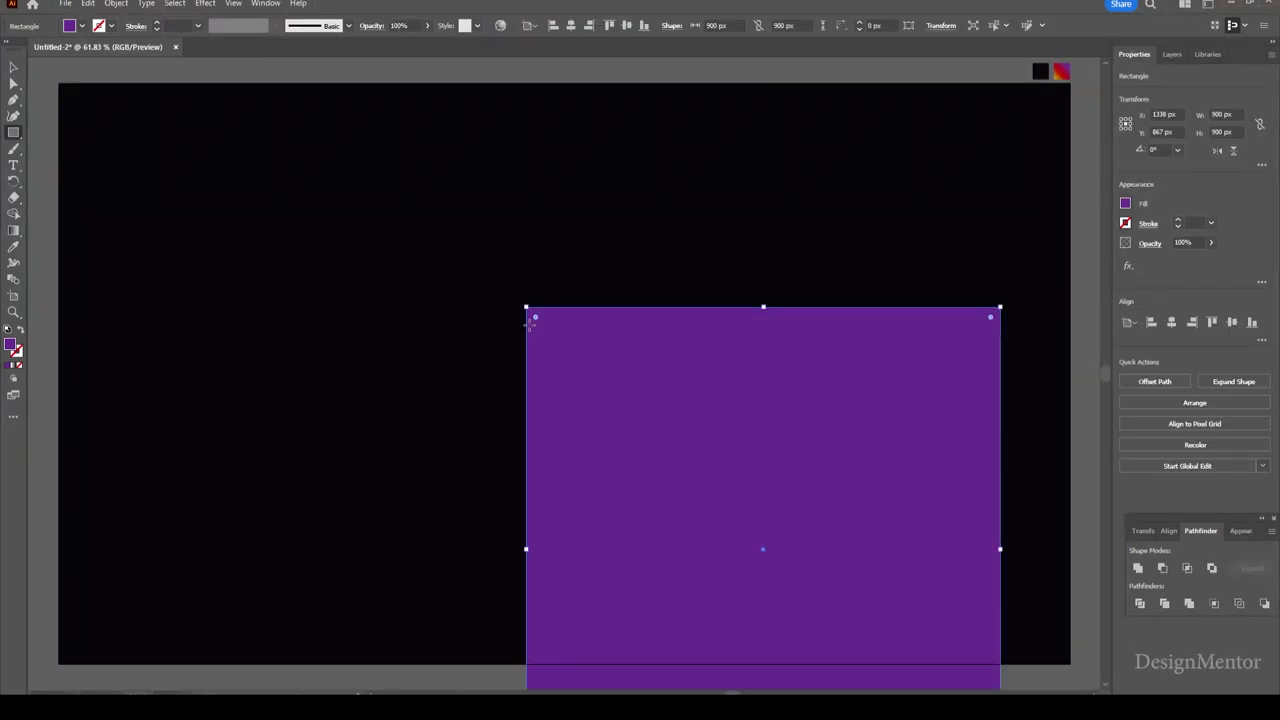
pyautogui.click(1171, 322)
pyautogui.click(1232, 322)
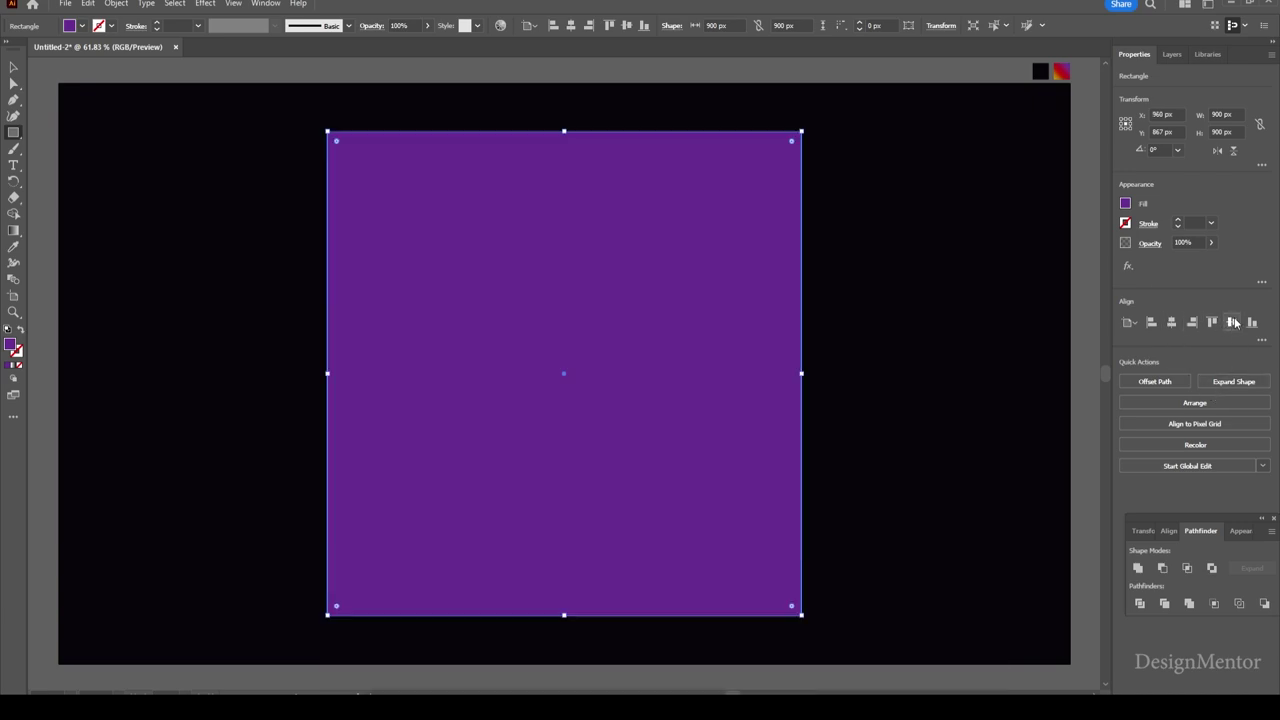
# - Round the purple square's corners to about 200 px
pyautogui.click(13, 67)
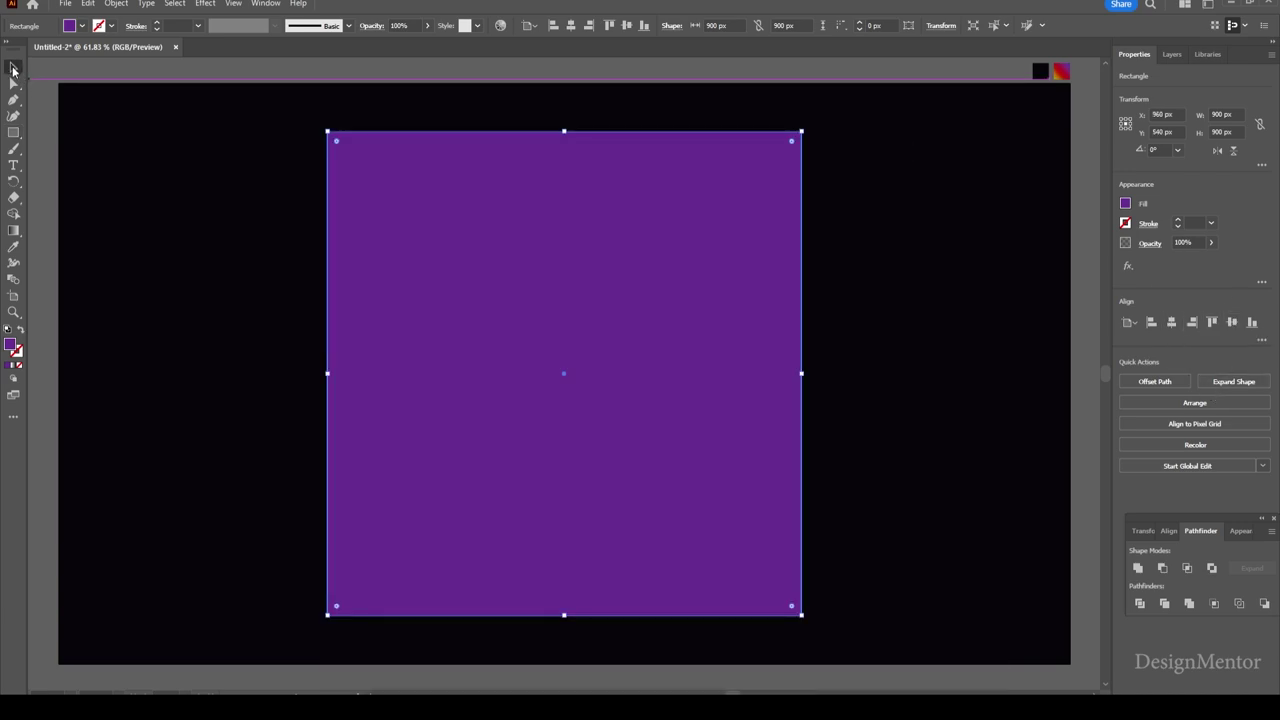
pyautogui.click(305, 71)
pyautogui.click(460, 207)
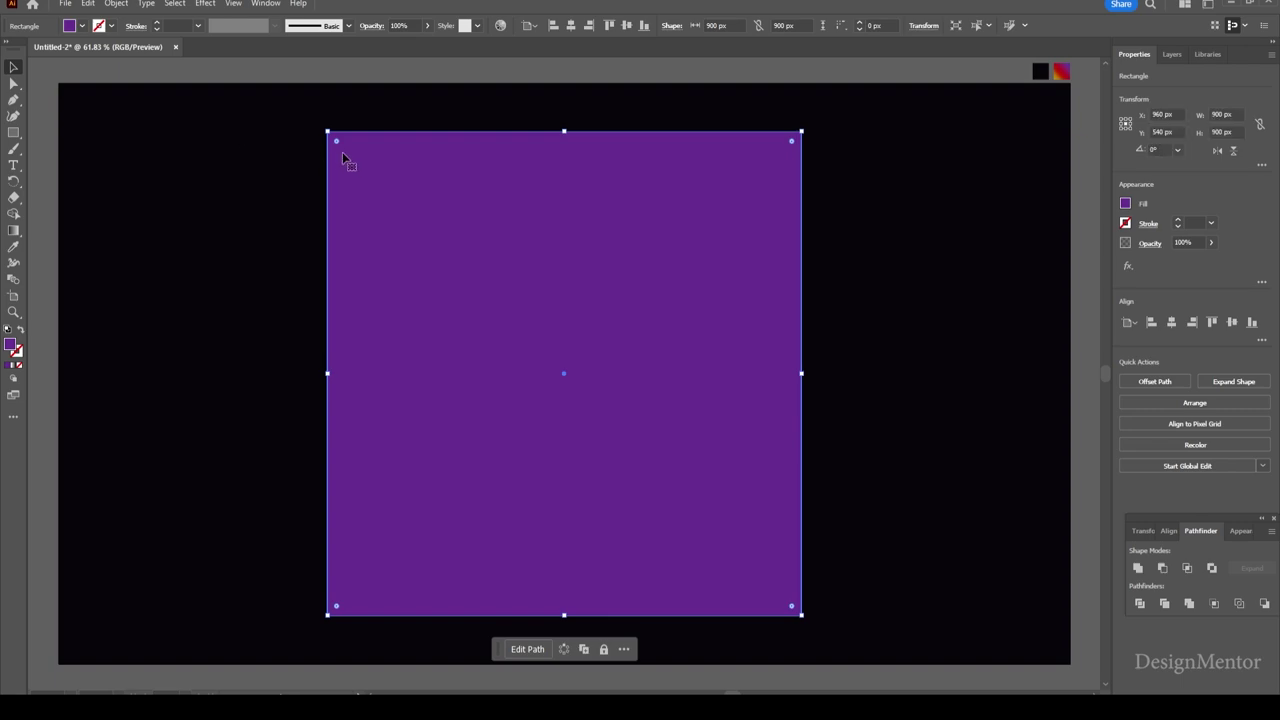
pyautogui.moveTo(338, 146); pyautogui.dragTo(383, 206)
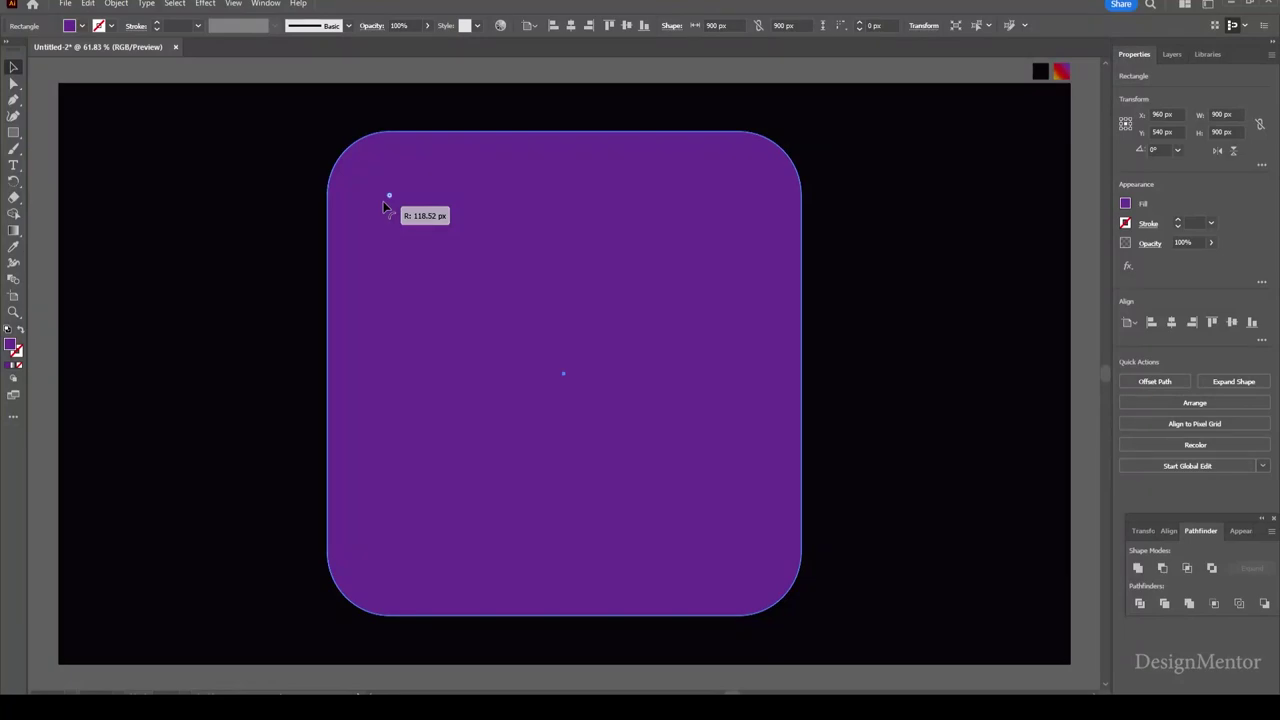
pyautogui.moveTo(383, 207); pyautogui.dragTo(429, 243)
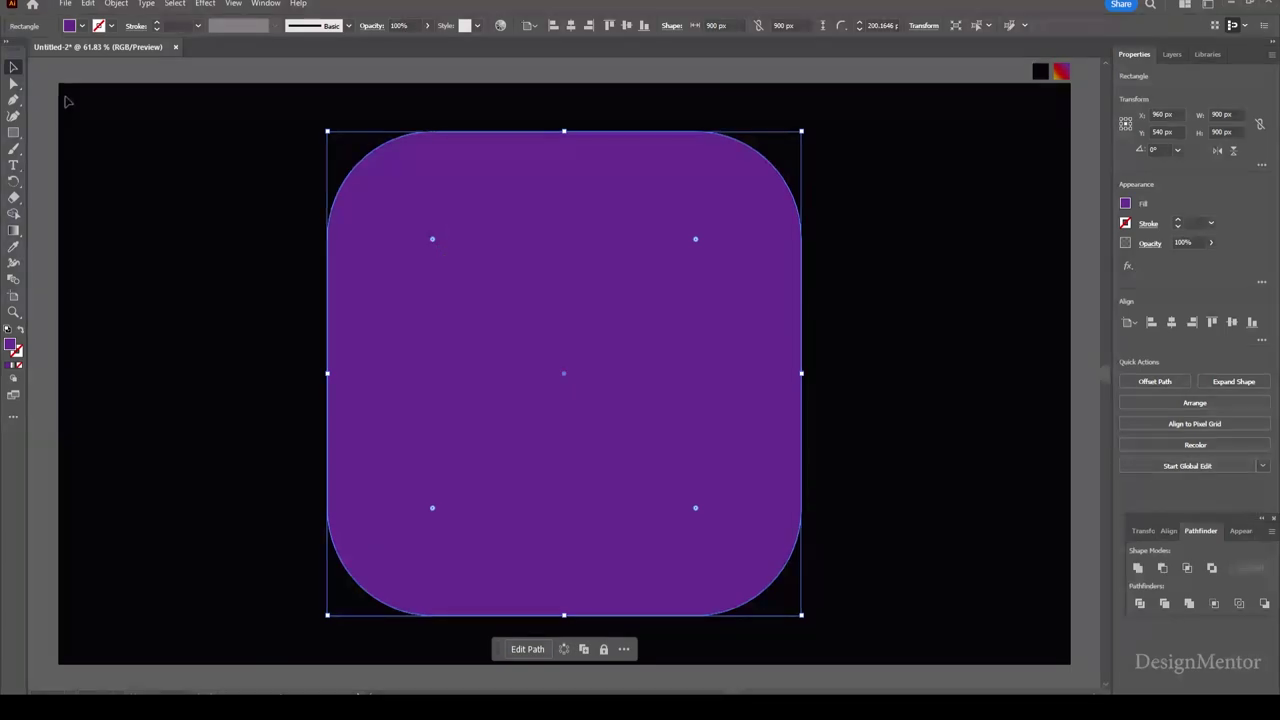
# - Set new shapes to no fill with a black stroke
pyautogui.click(39, 69)
pyautogui.click(407, 200)
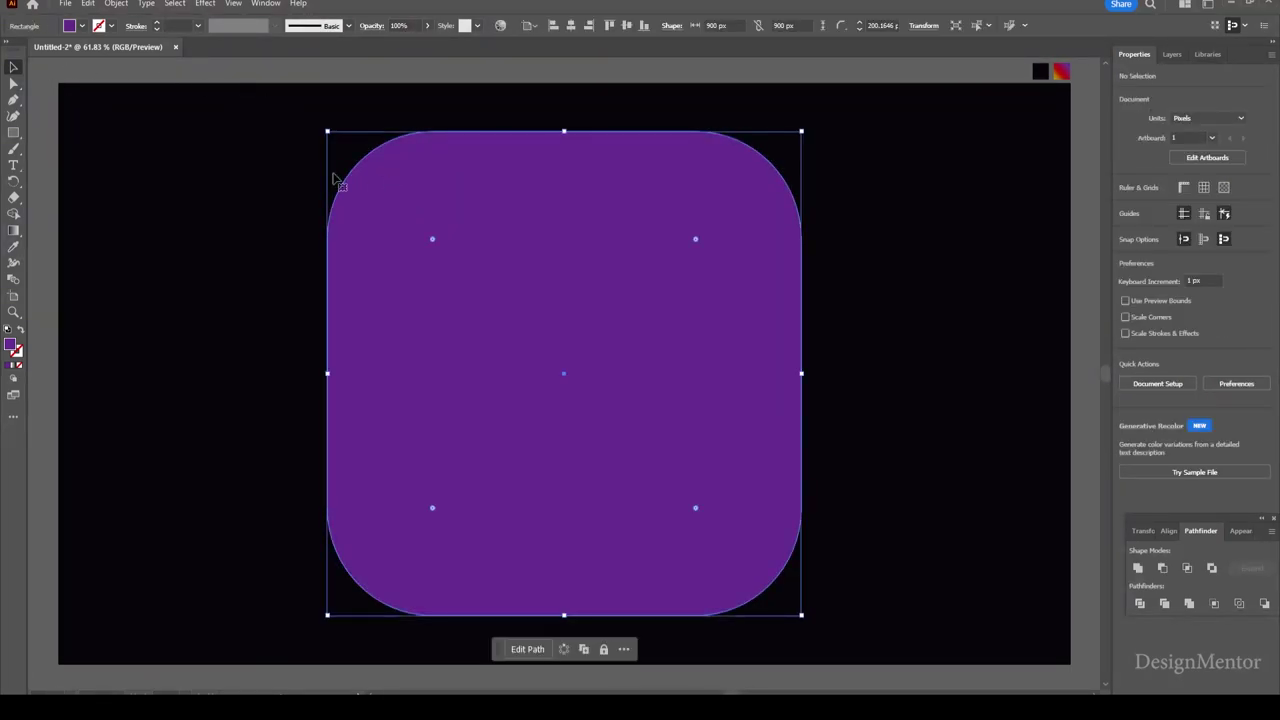
pyautogui.click(275, 164)
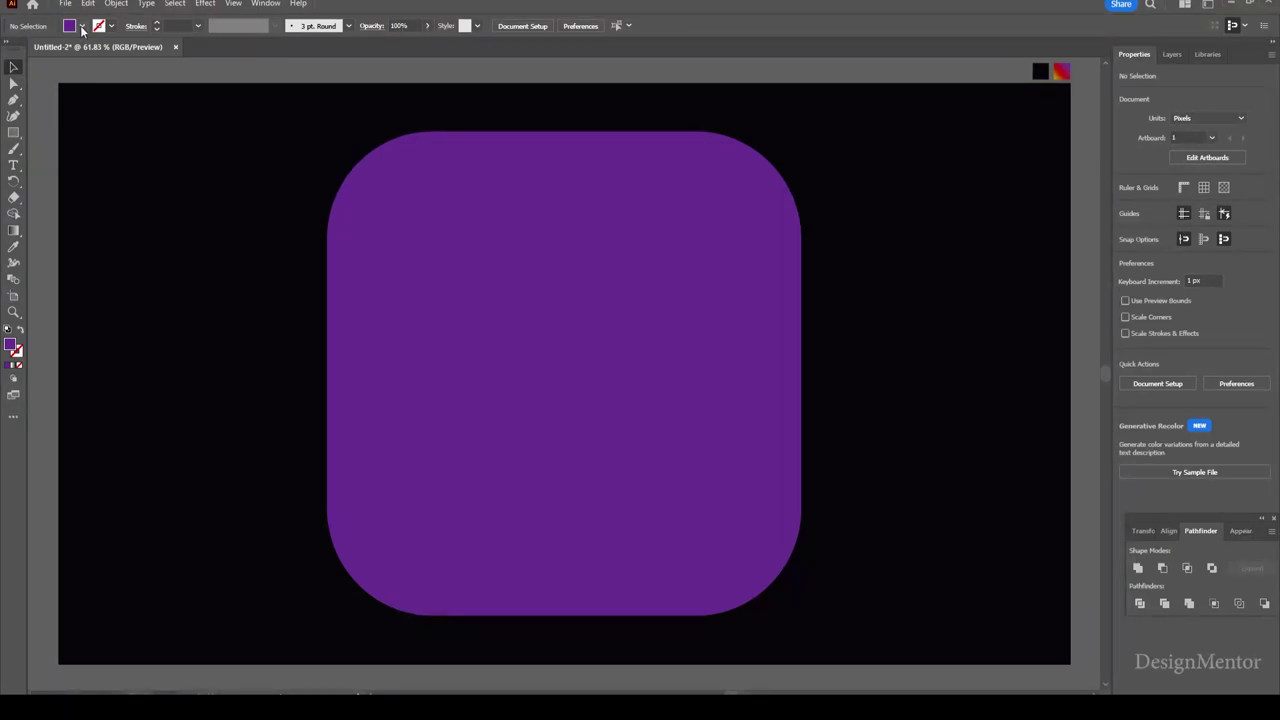
pyautogui.click(82, 27)
pyautogui.click(58, 50)
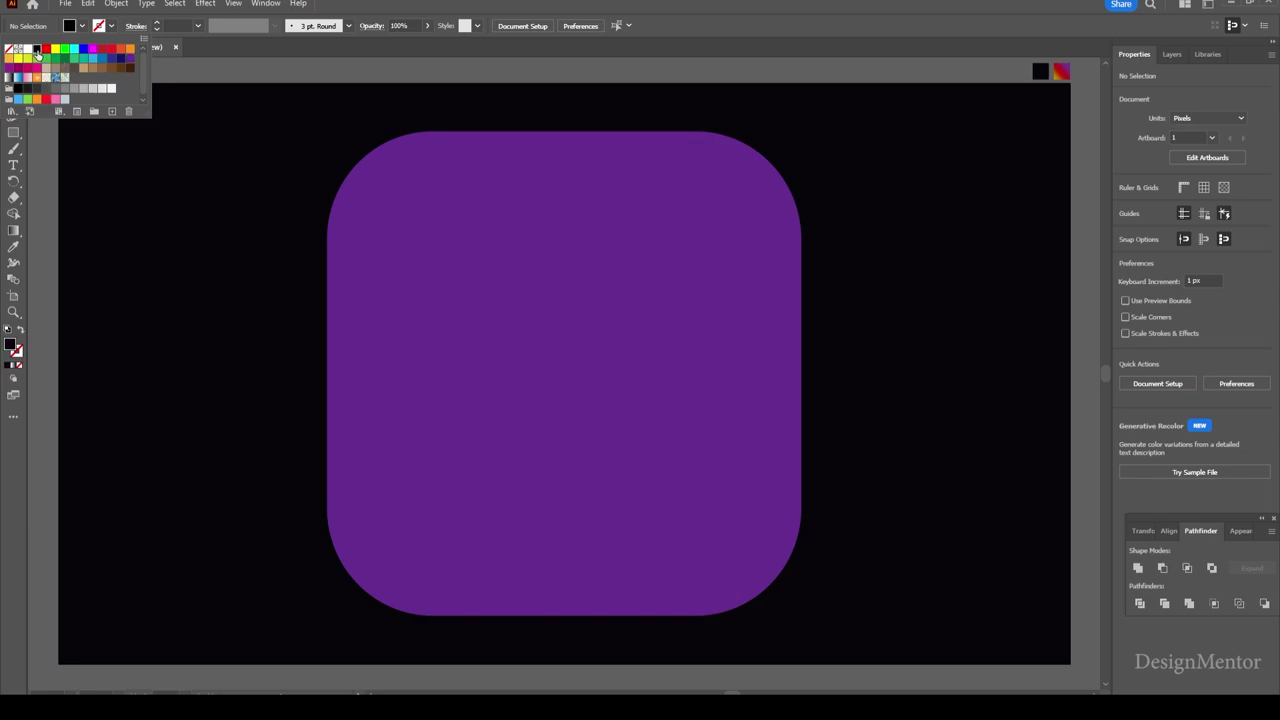
pyautogui.click(82, 27)
pyautogui.click(11, 52)
pyautogui.click(112, 27)
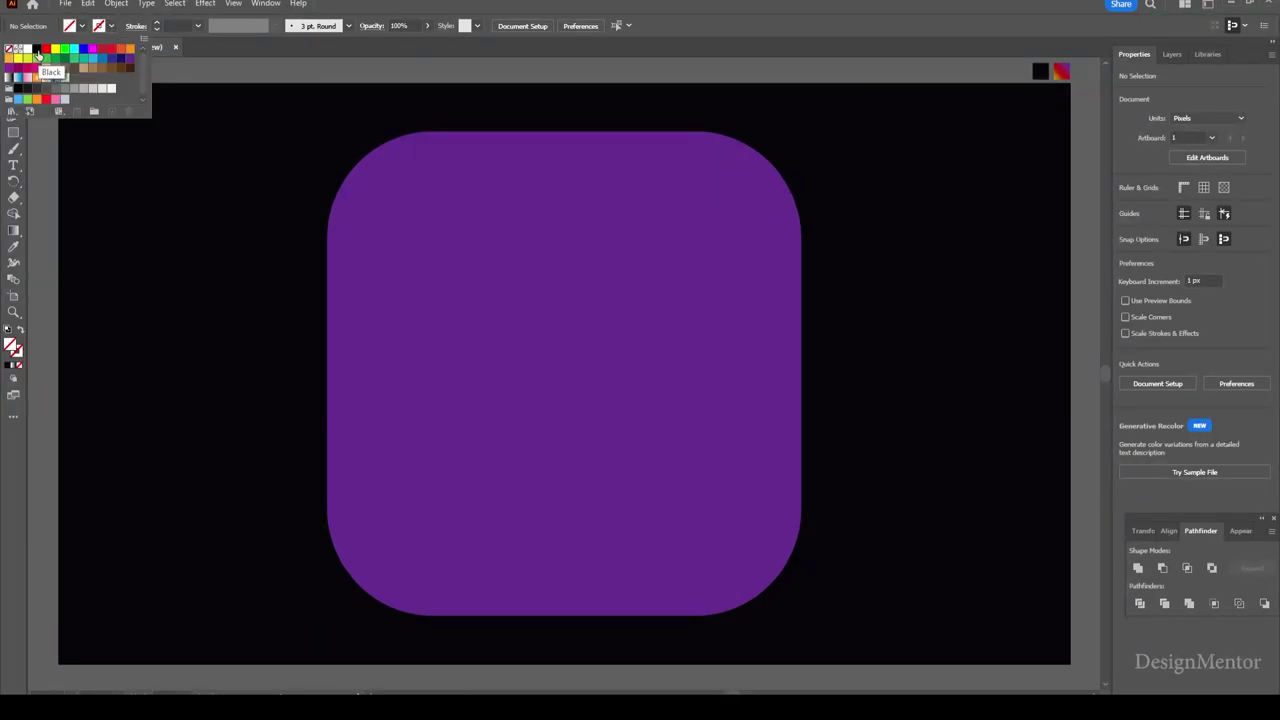
pyautogui.click(38, 52)
# - Draw a 600×600 px square with a 50 pt black outline
pyautogui.click(13, 132)
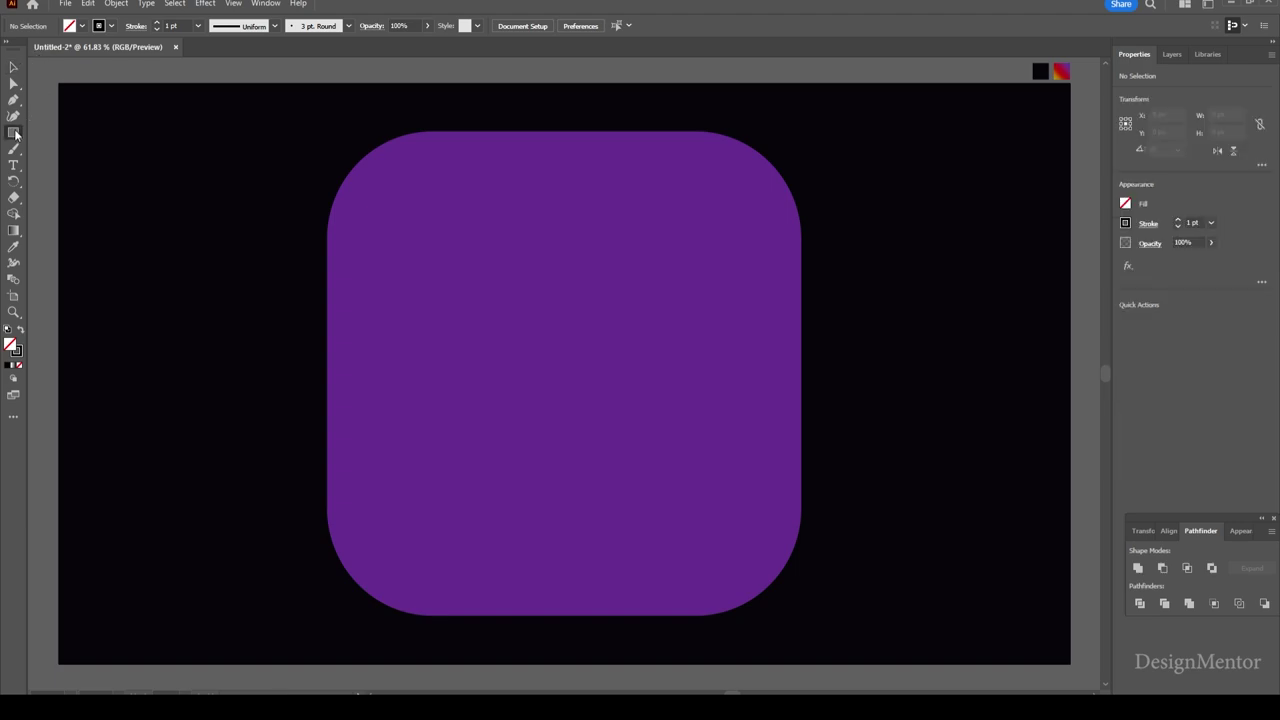
pyautogui.click(565, 311)
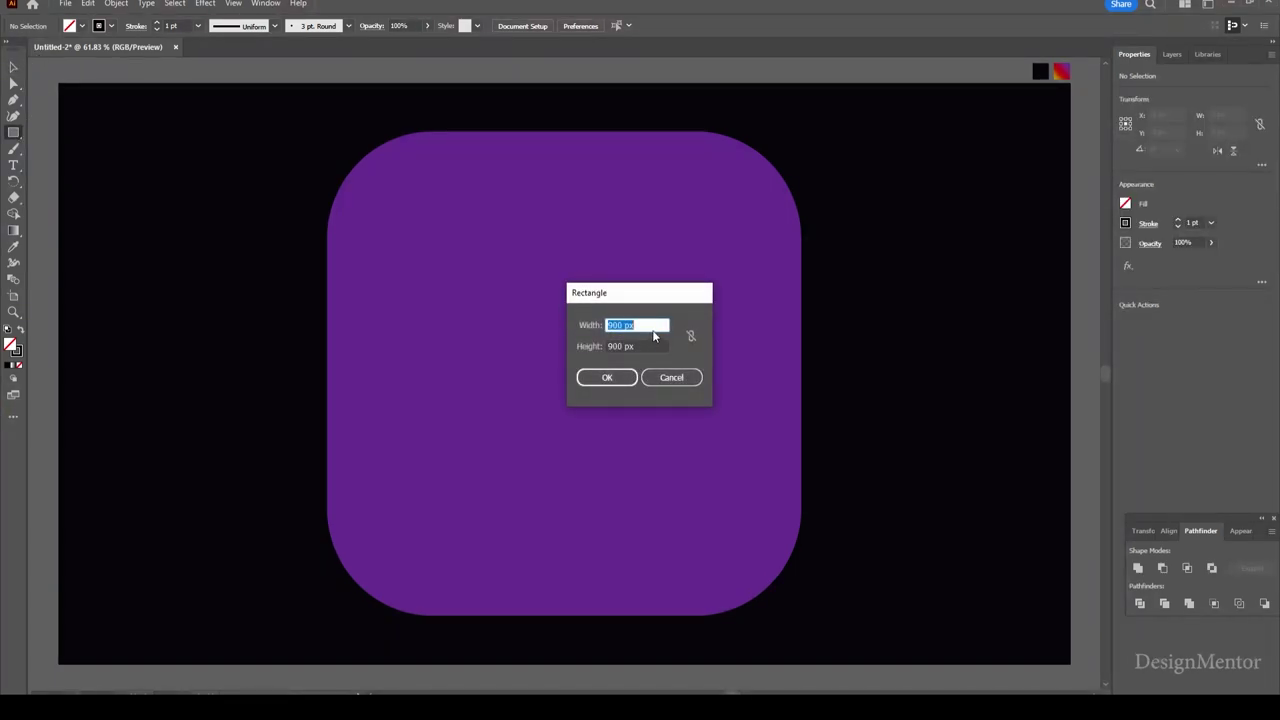
pyautogui.write('600')
pyautogui.press('Tab')
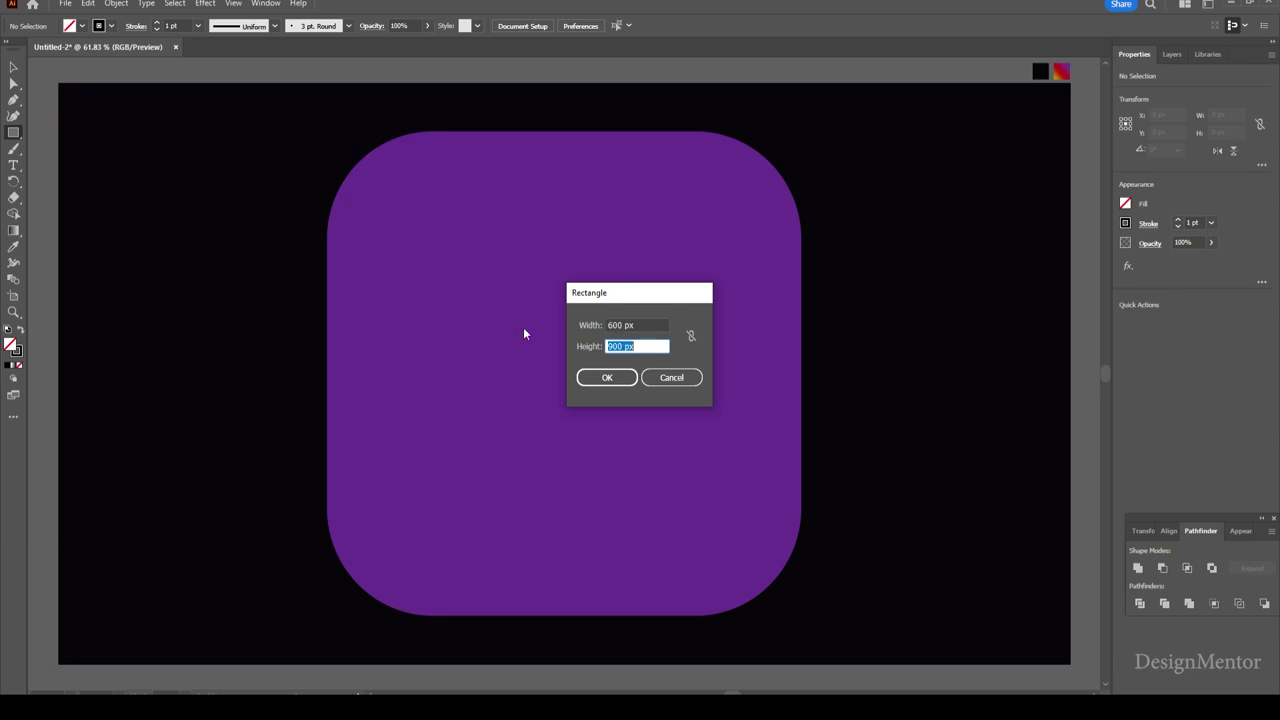
pyautogui.write('600')
pyautogui.press('Return')
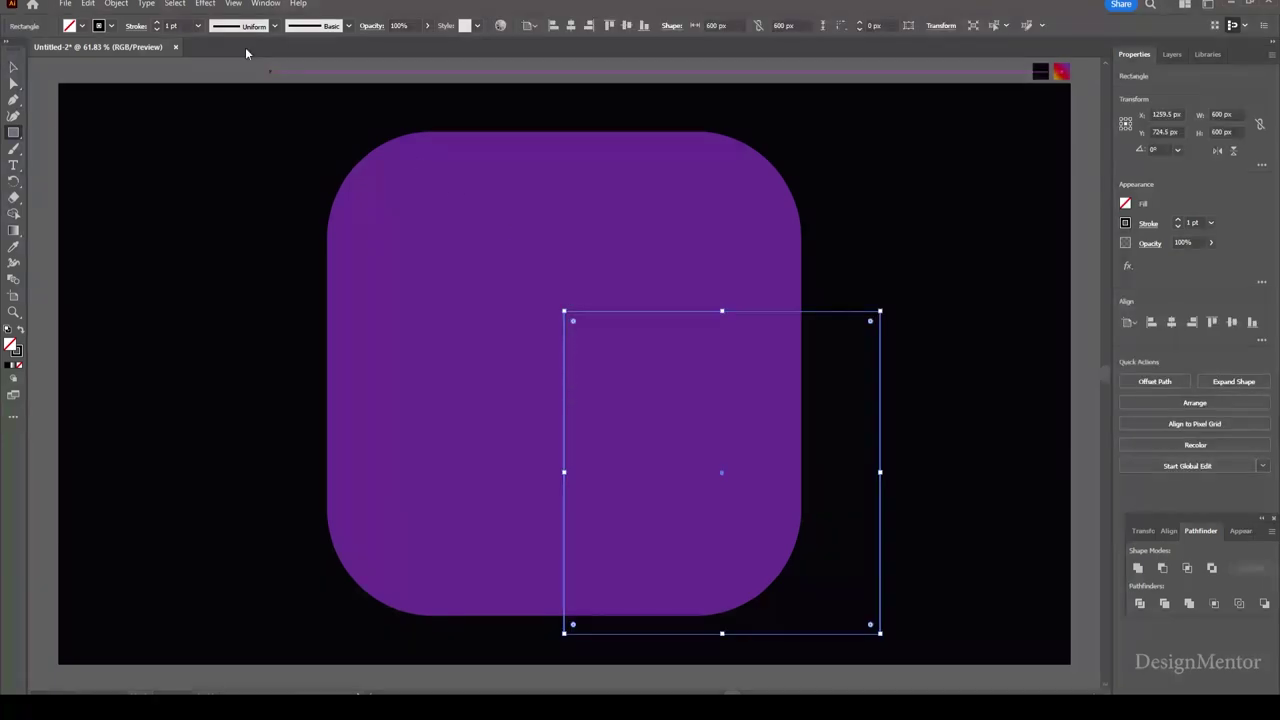
pyautogui.click(172, 25)
pyautogui.write('50')
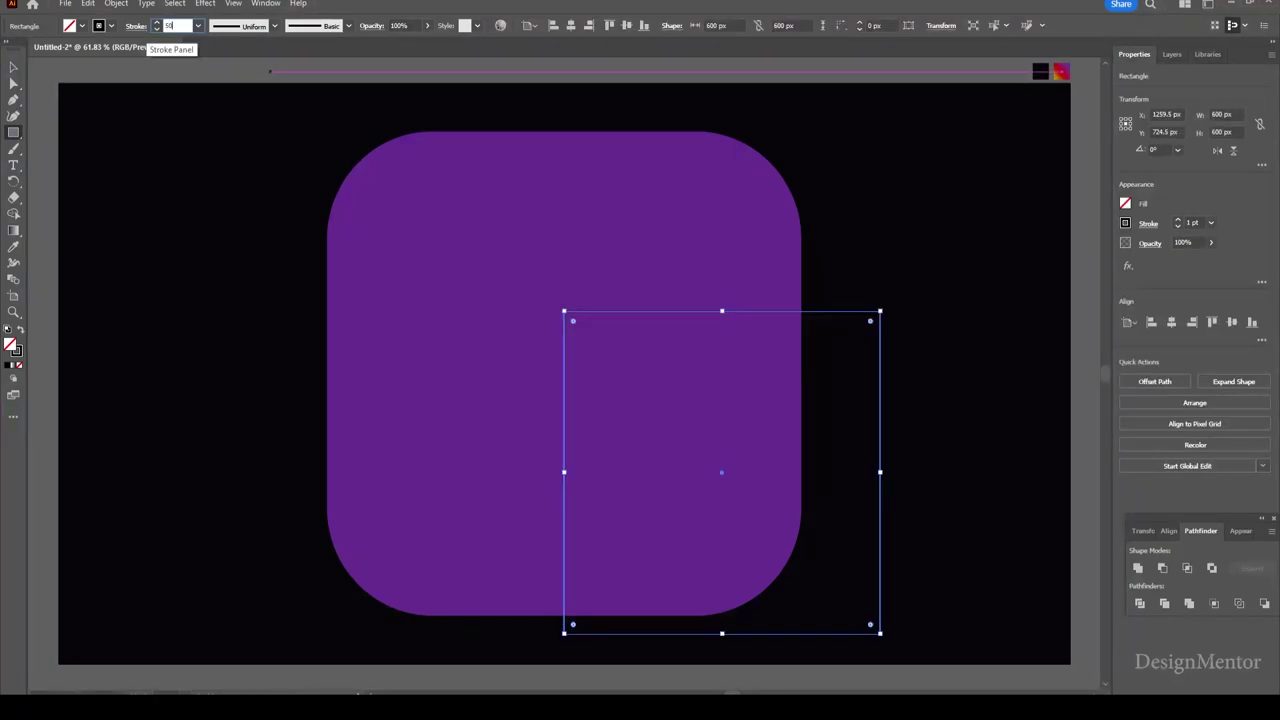
pyautogui.press('Return')
# - Centre the outlined square on the artboard and round its corners to about 150 px
pyautogui.click(1171, 322)
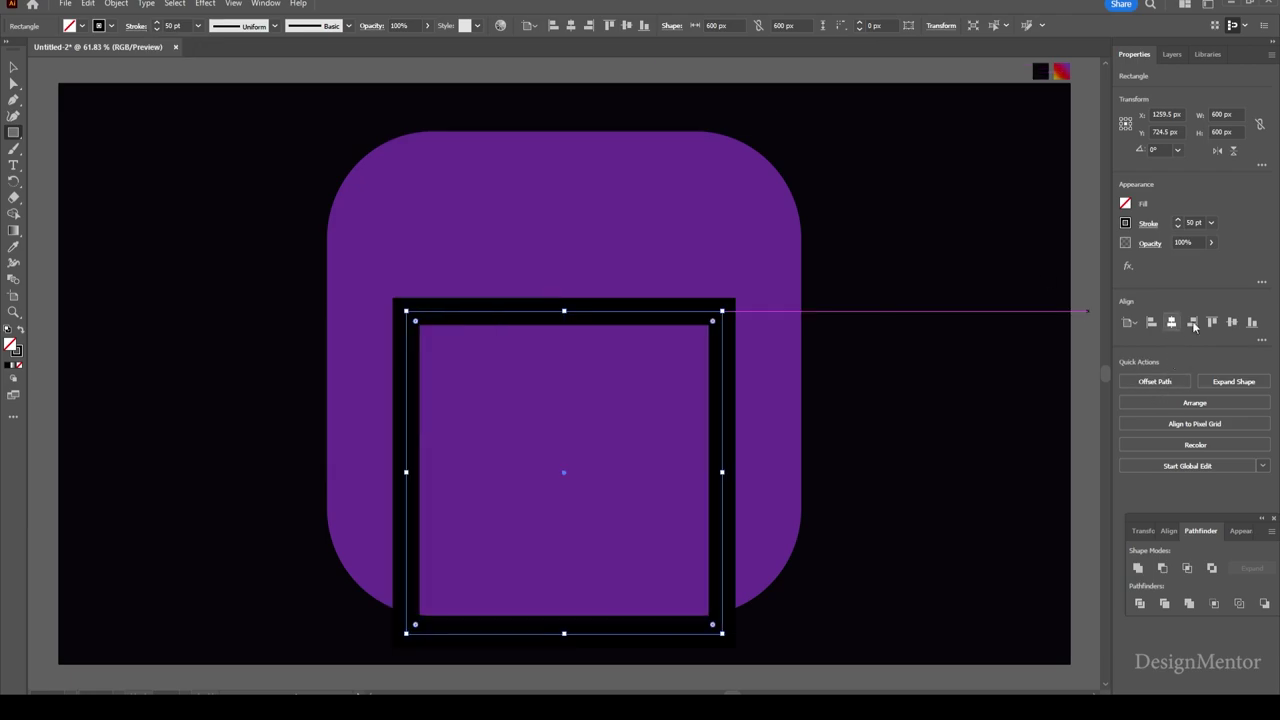
pyautogui.click(1232, 322)
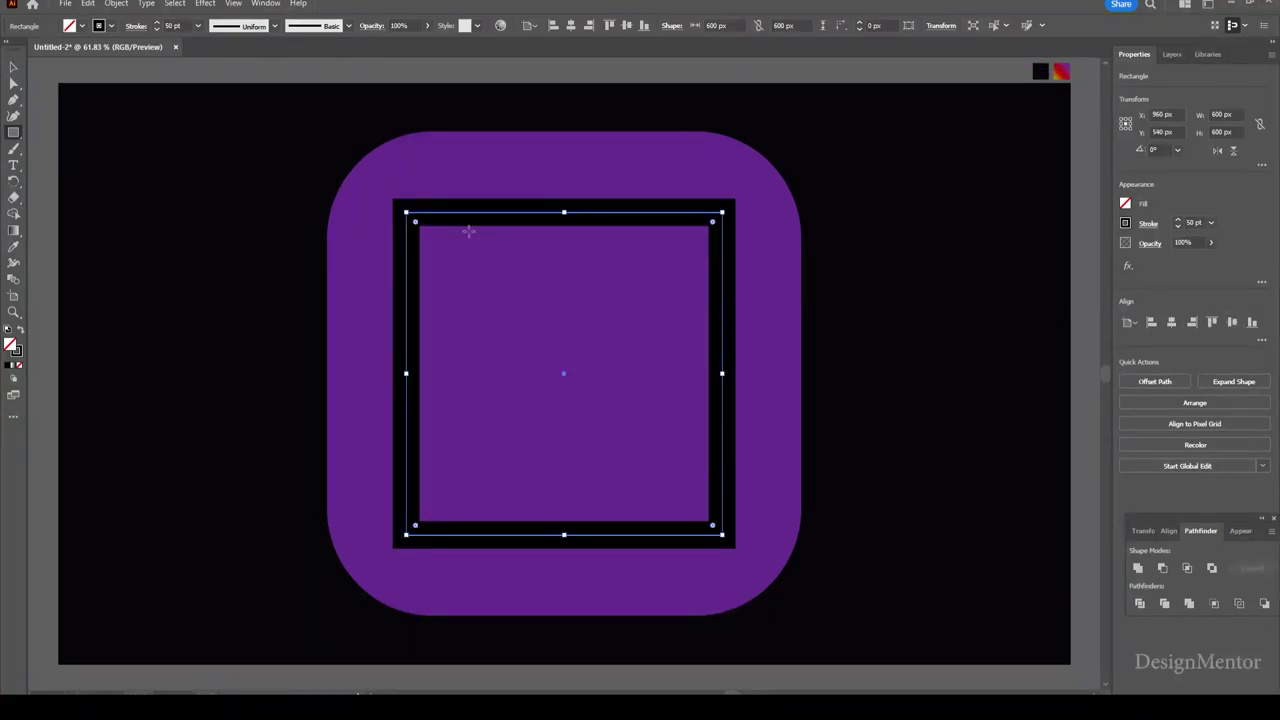
pyautogui.moveTo(416, 222); pyautogui.dragTo(482, 296)
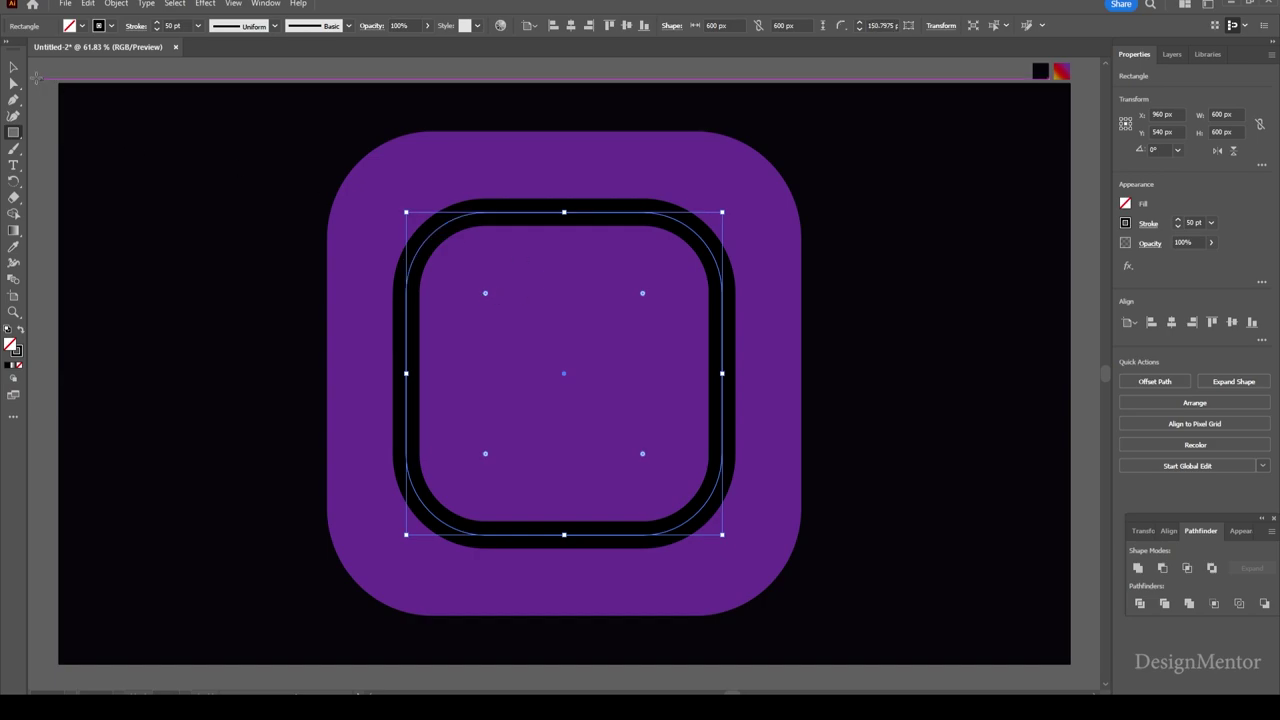
pyautogui.click(13, 67)
pyautogui.click(42, 74)
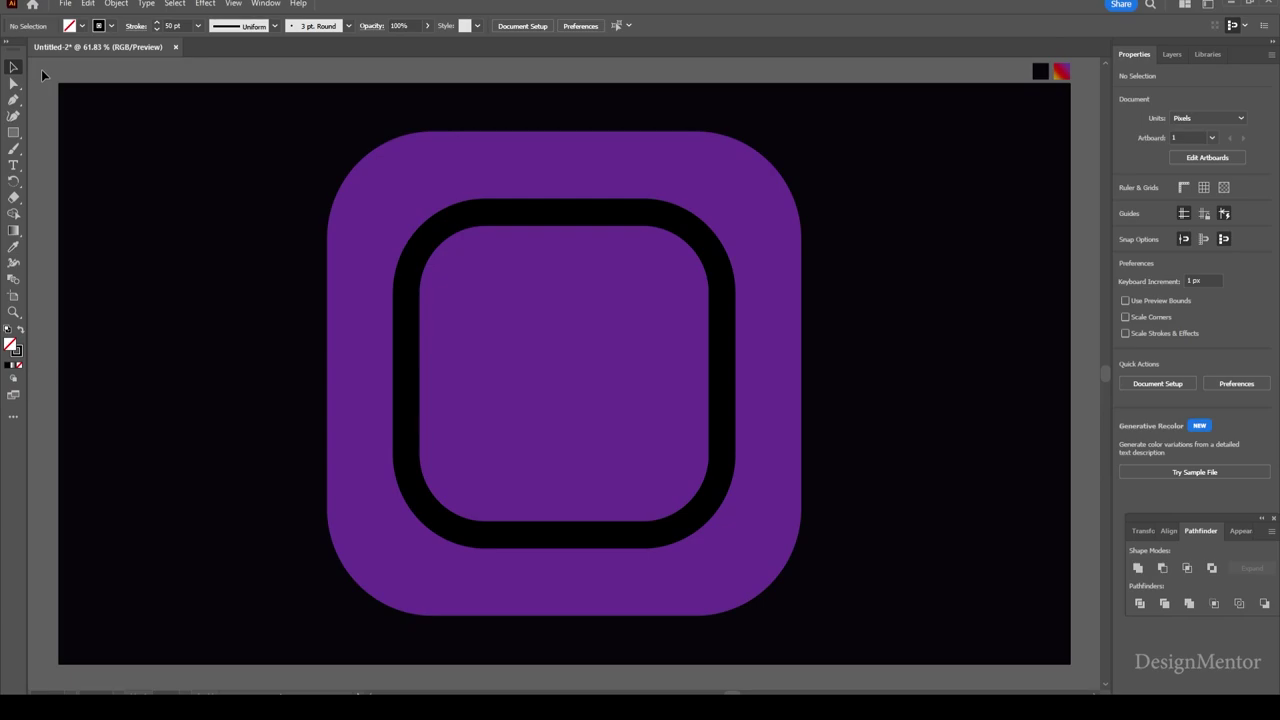
# - Draw a 250 px outlined circle centred on the artboard as the lens ring
pyautogui.click(15, 134)
pyautogui.moveTo(15, 134); pyautogui.dragTo(69, 145)
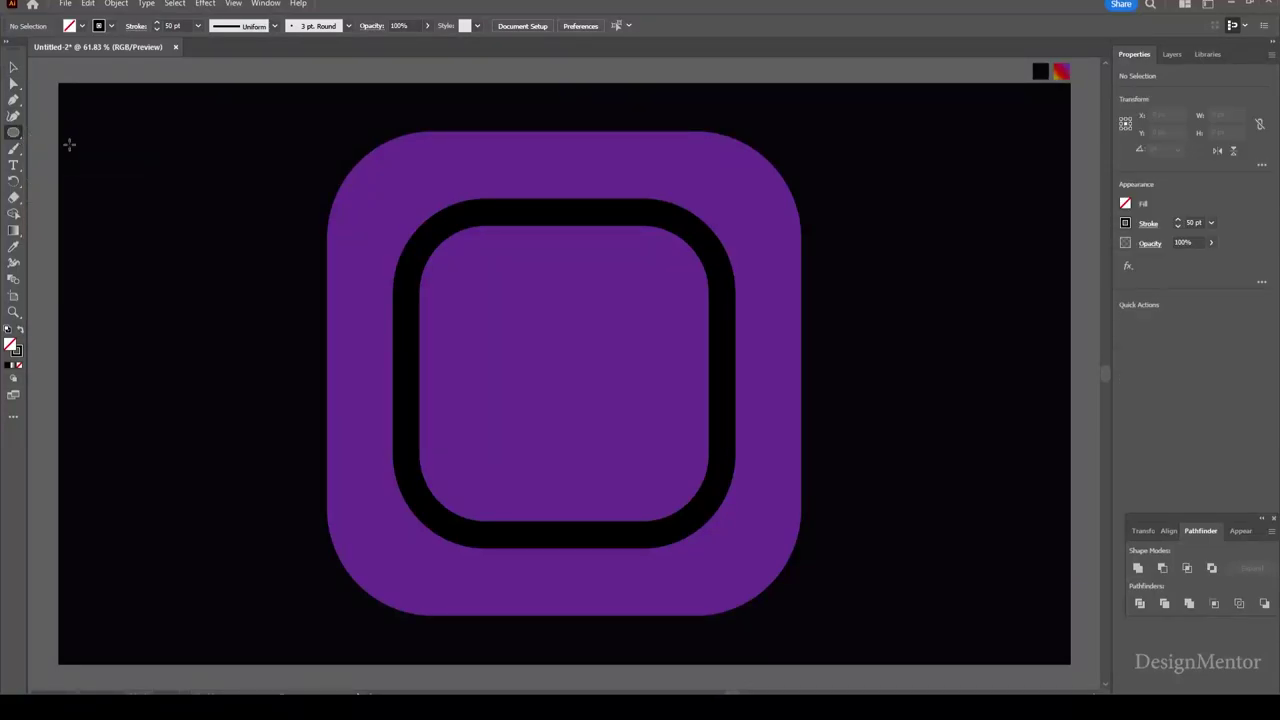
pyautogui.click(535, 344)
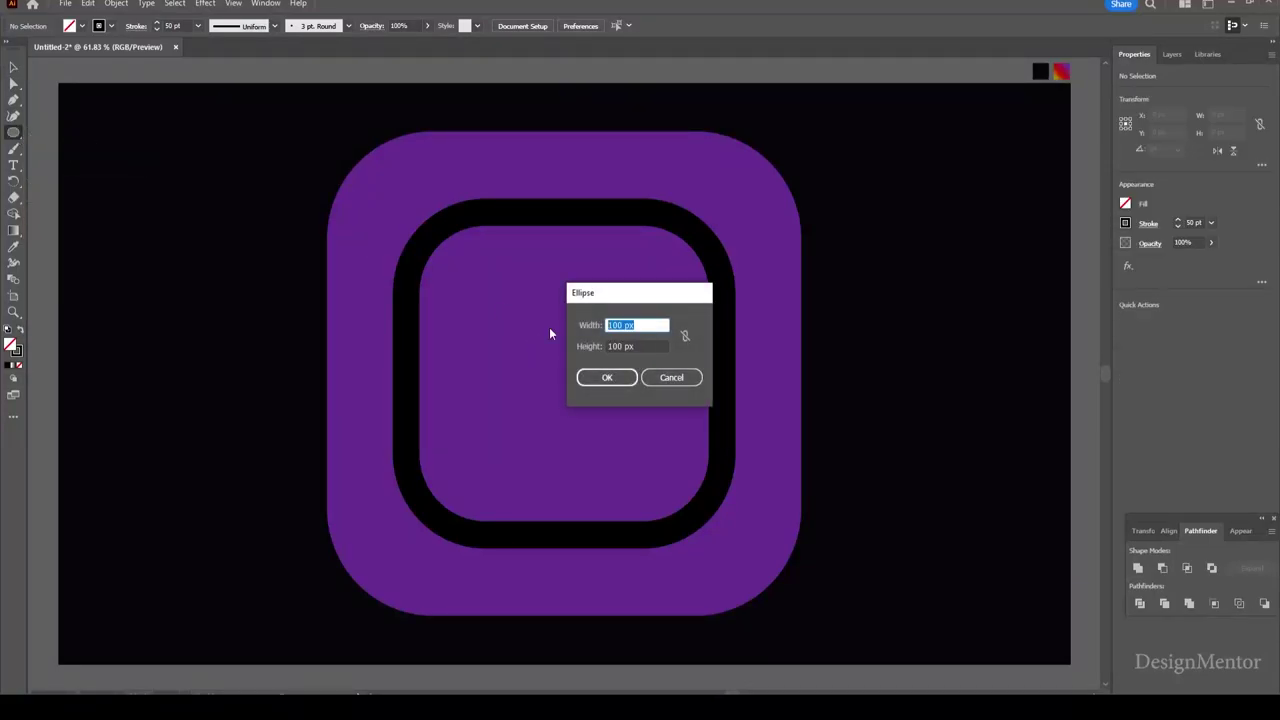
pyautogui.write('215')
pyautogui.press('Tab')
pyautogui.write('215')
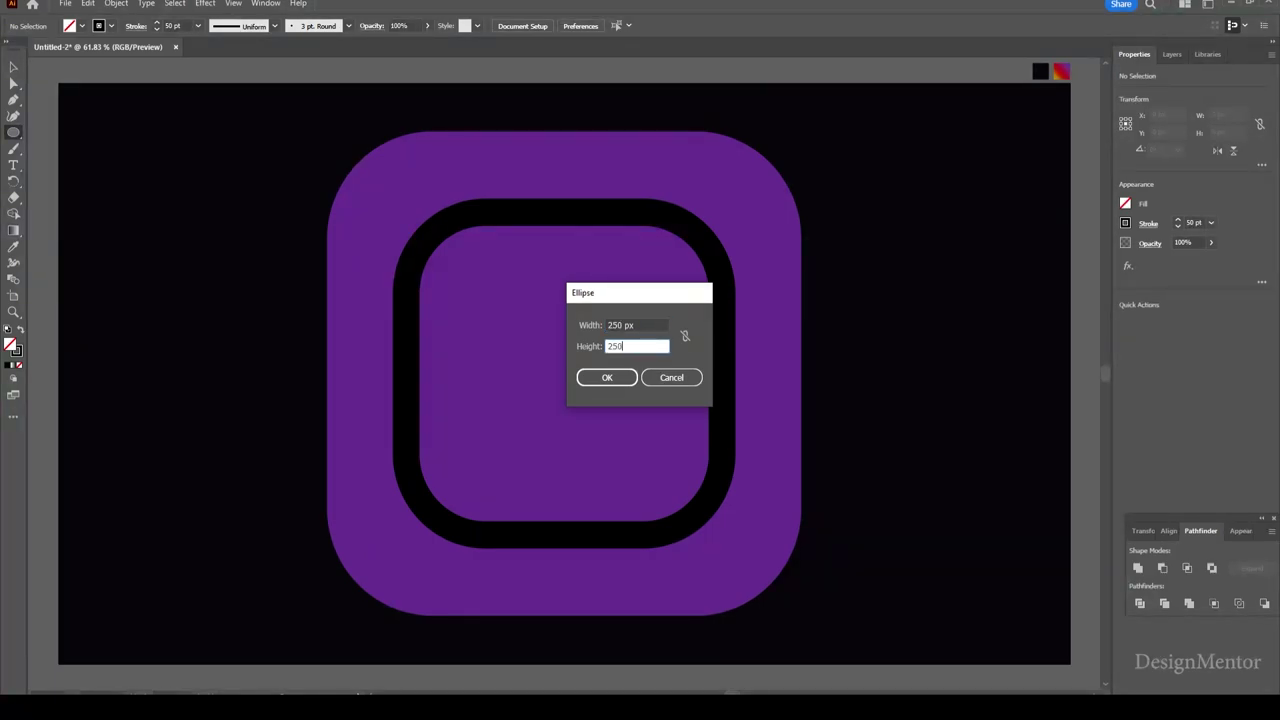
pyautogui.press('Return')
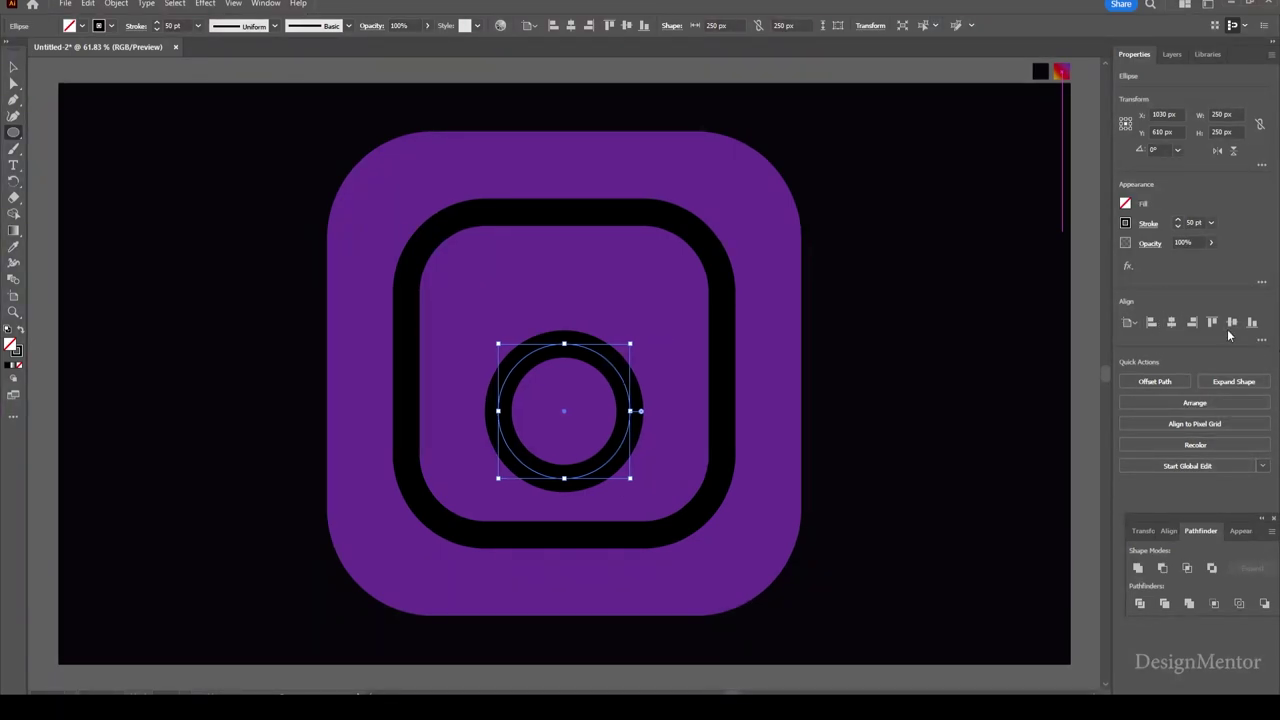
pyautogui.click(1171, 322)
pyautogui.click(1232, 322)
pyautogui.click(13, 67)
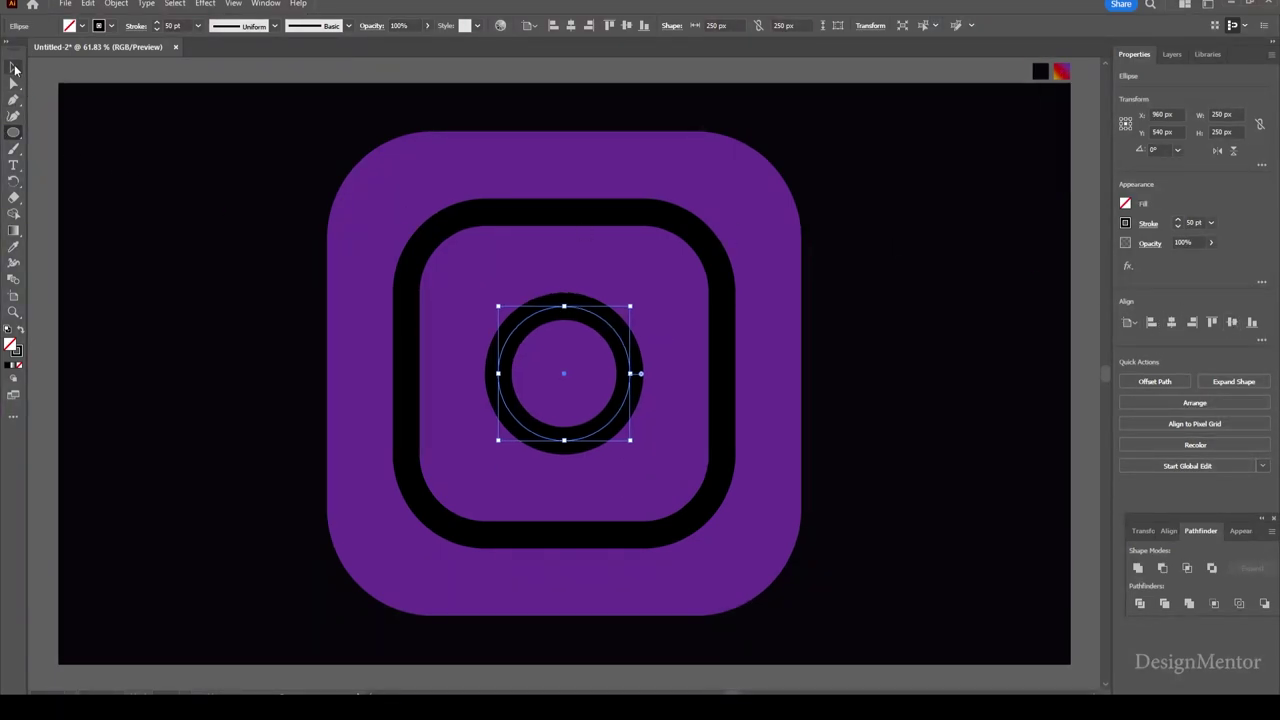
pyautogui.click(117, 78)
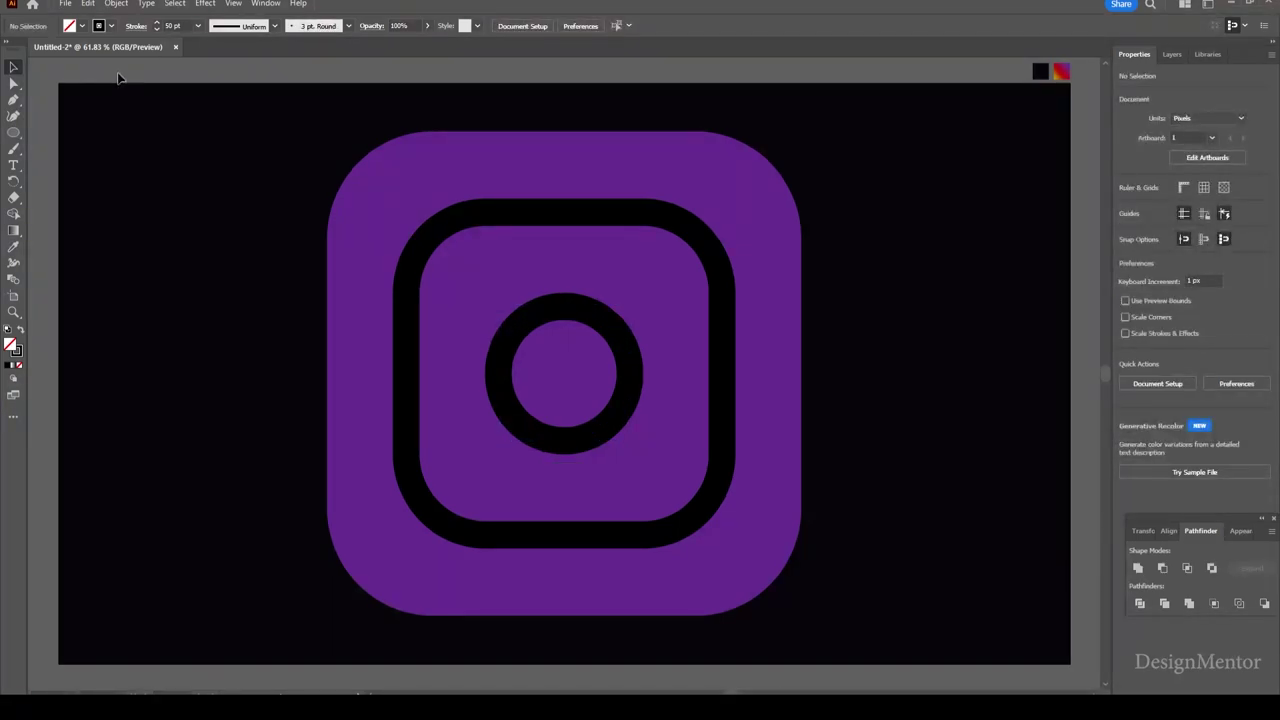
pyautogui.click(111, 26)
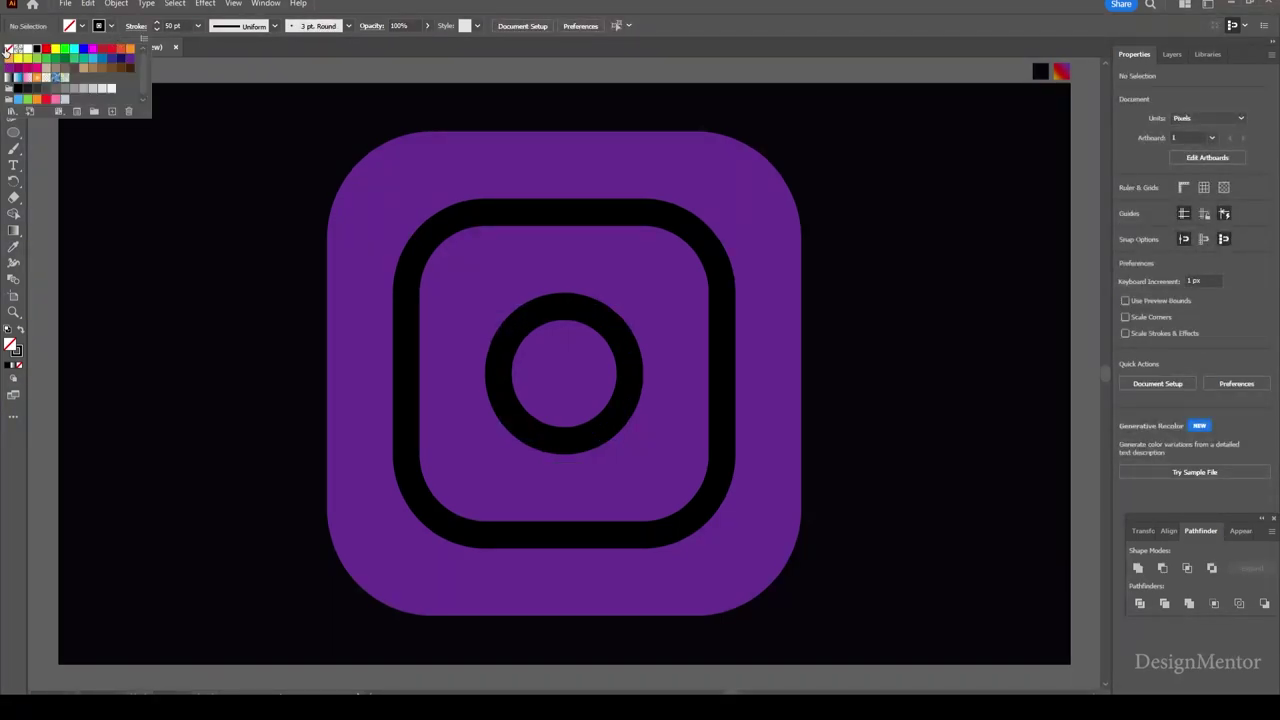
# - Draw a 50×50 px solid black dot with no outline near the top-right corner
pyautogui.click(8, 50)
pyautogui.press('Escape')
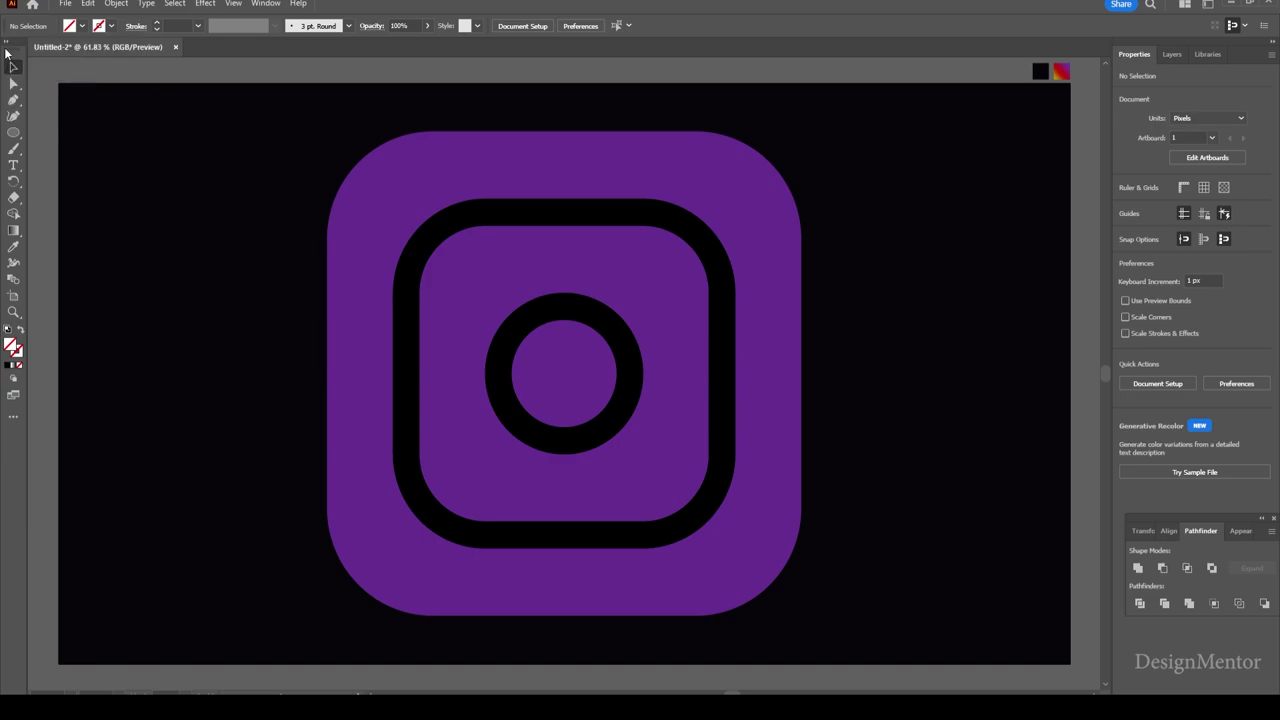
pyautogui.click(13, 133)
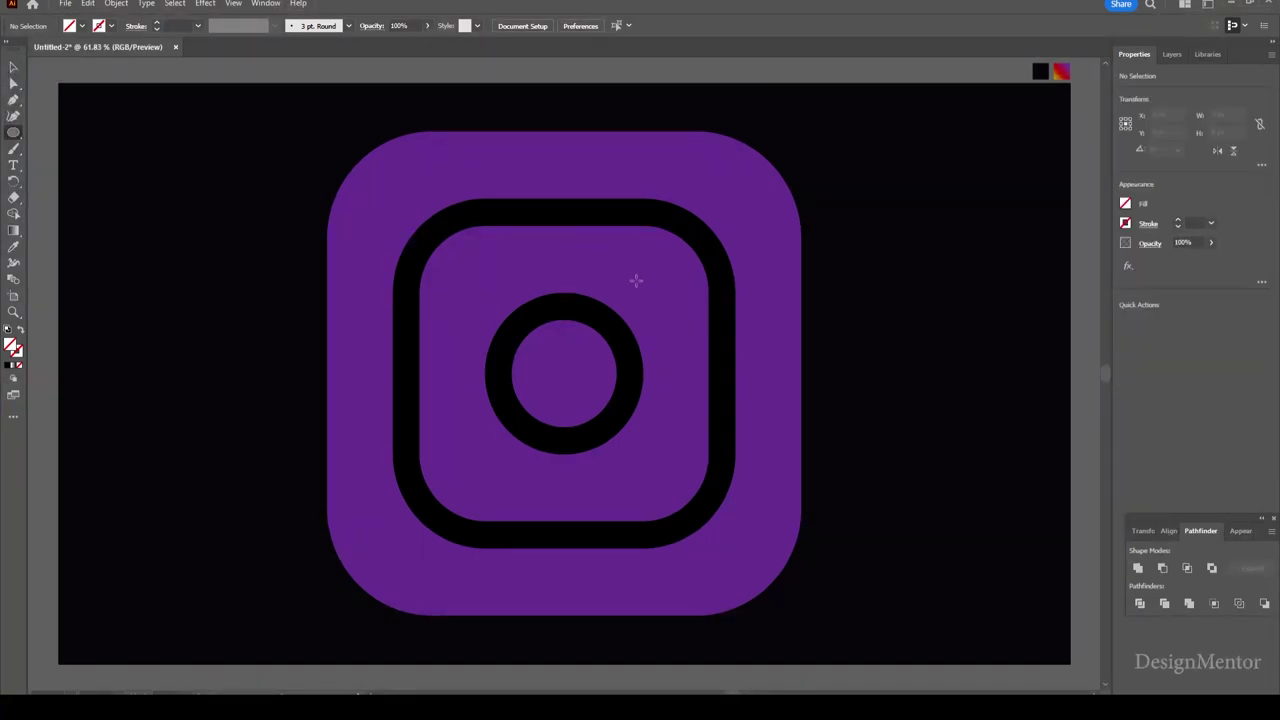
pyautogui.click(82, 26)
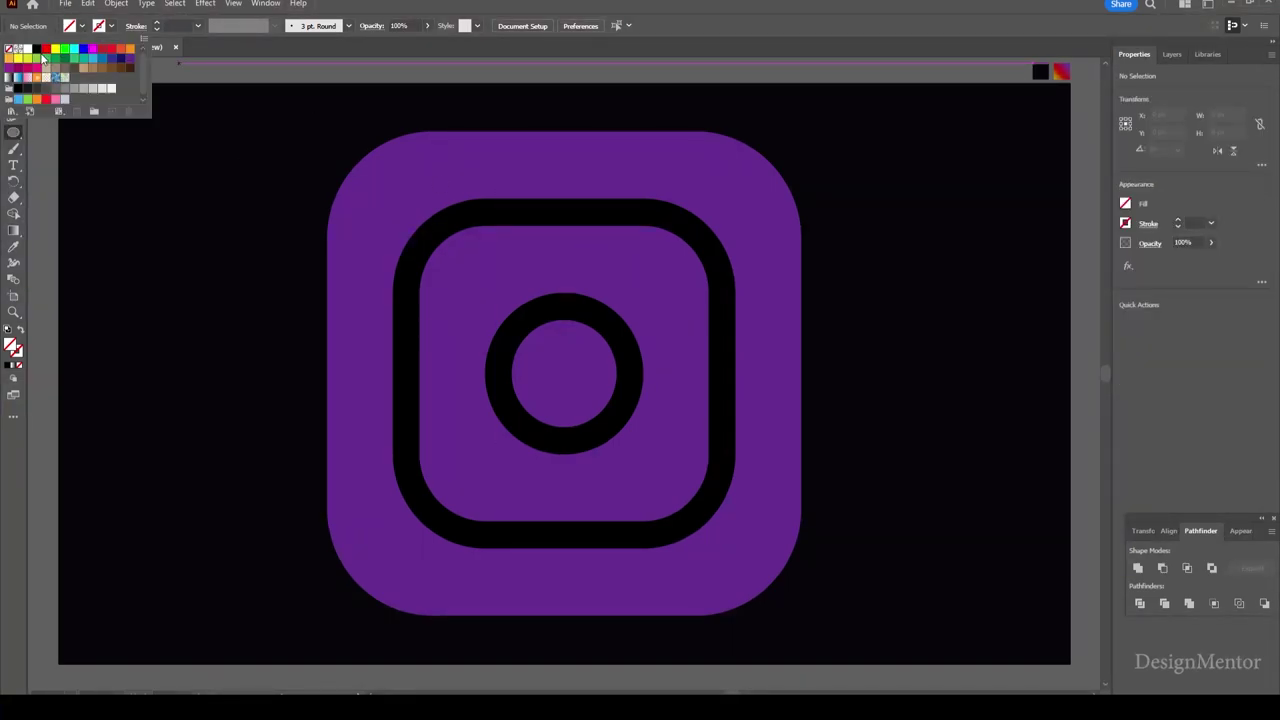
pyautogui.click(37, 55)
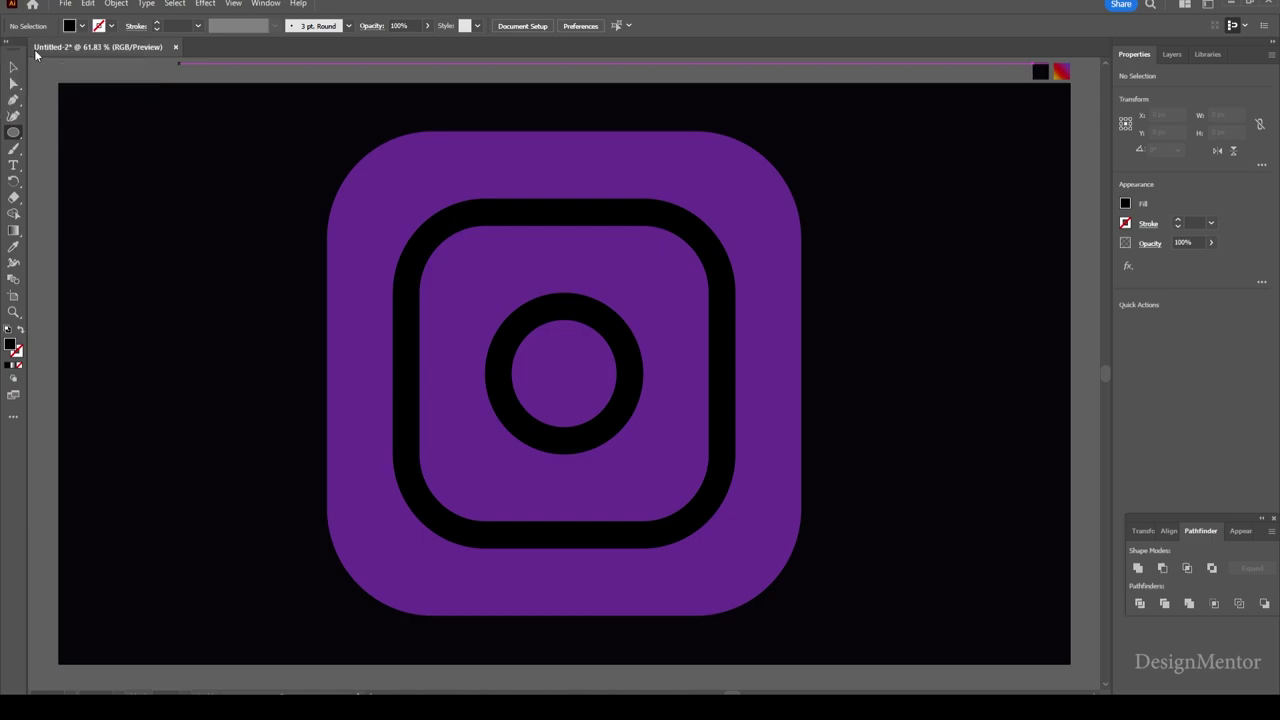
pyautogui.click(634, 267)
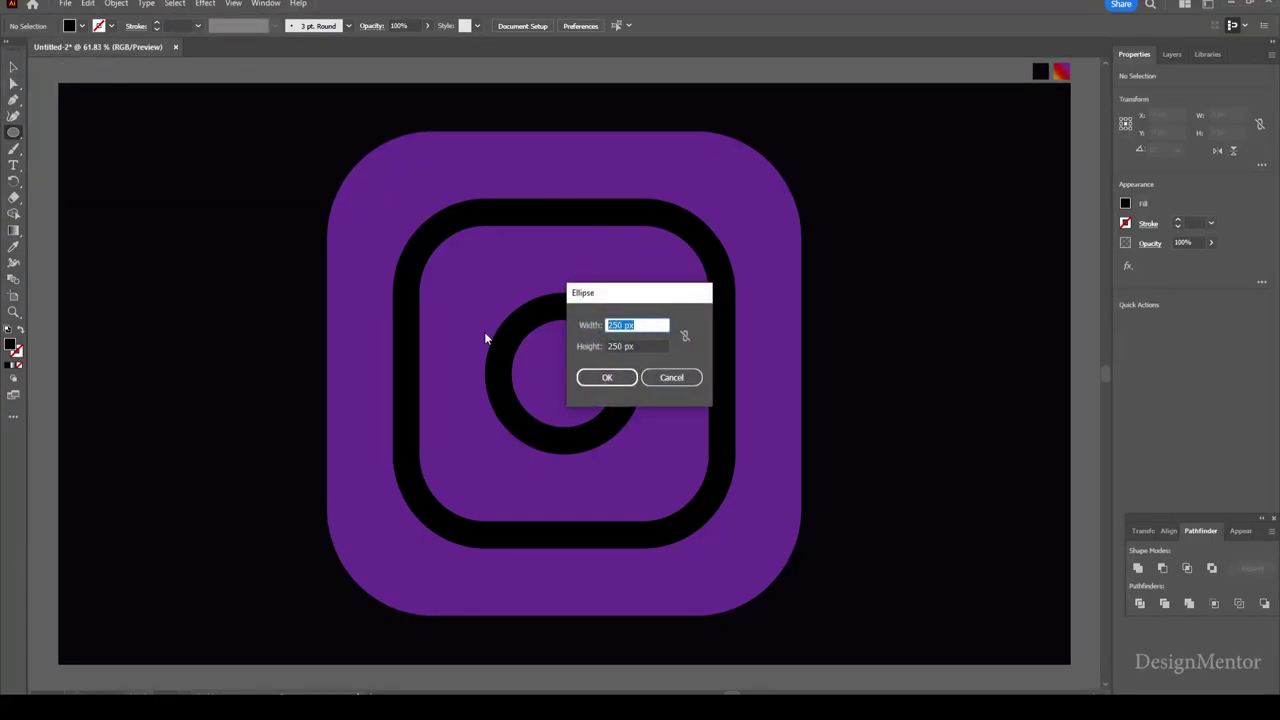
pyautogui.write('50')
pyautogui.press('Tab')
pyautogui.write('50')
pyautogui.press('Return')
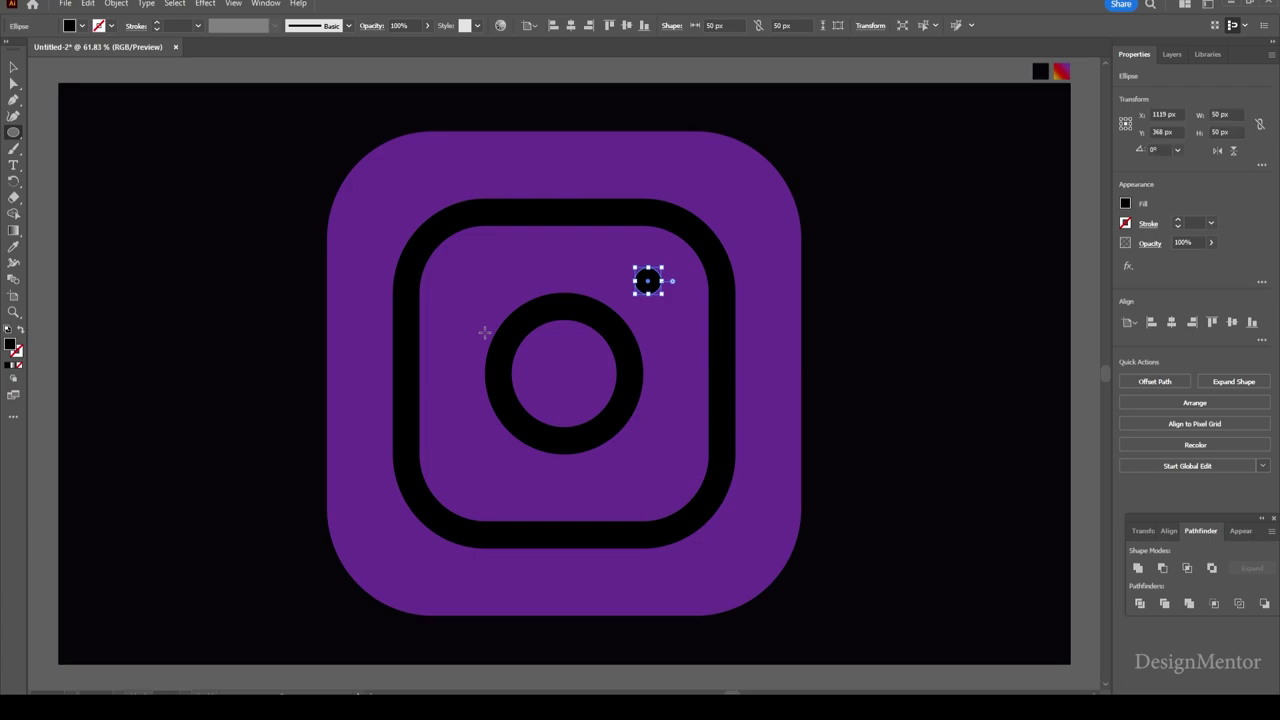
# - Select the small black dot
pyautogui.click(13, 67)
pyautogui.click(197, 191)
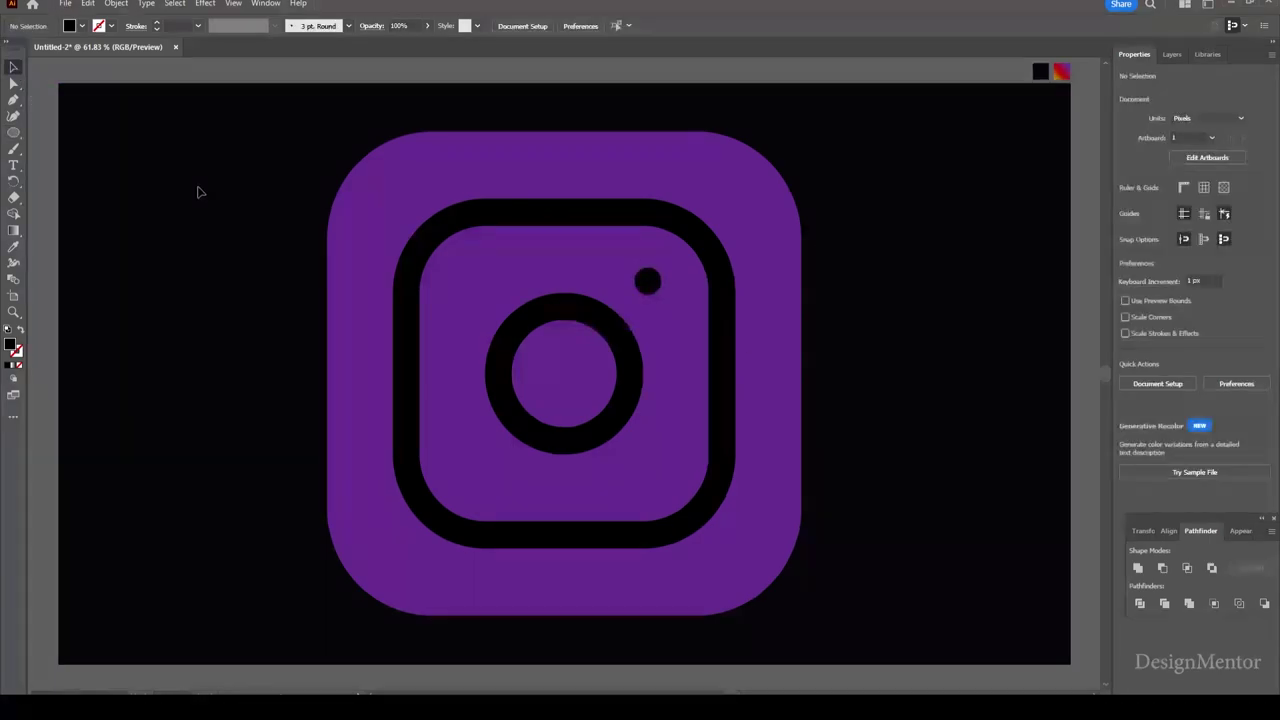
pyautogui.click(649, 281)
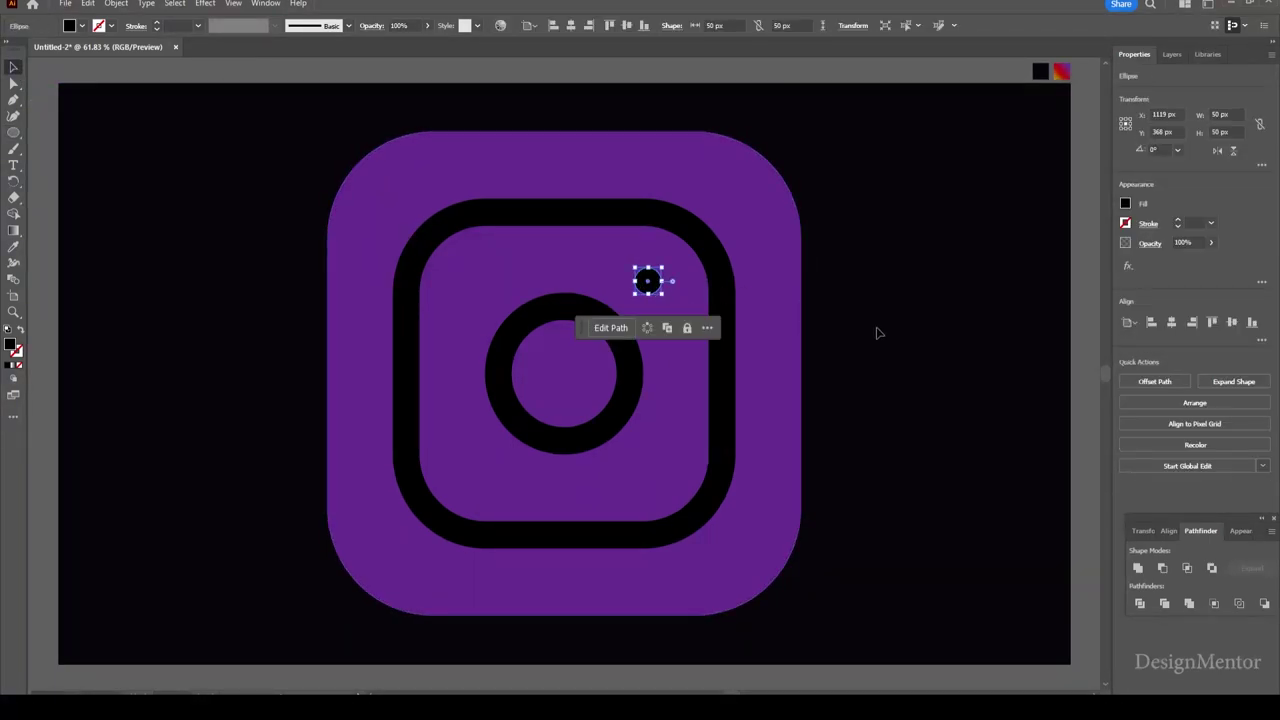
pyautogui.click(996, 376)
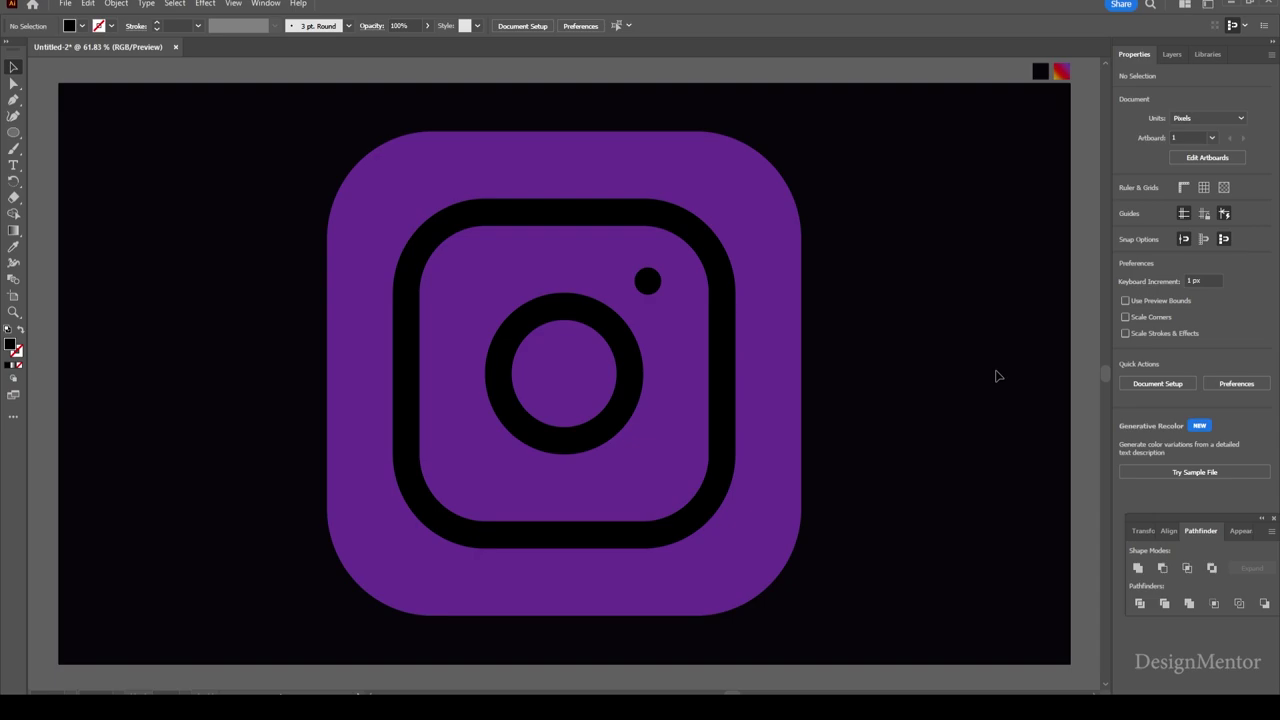
pyautogui.click(648, 281)
# - Expand the purple rounded square via Object > Expand
pyautogui.click(1010, 289)
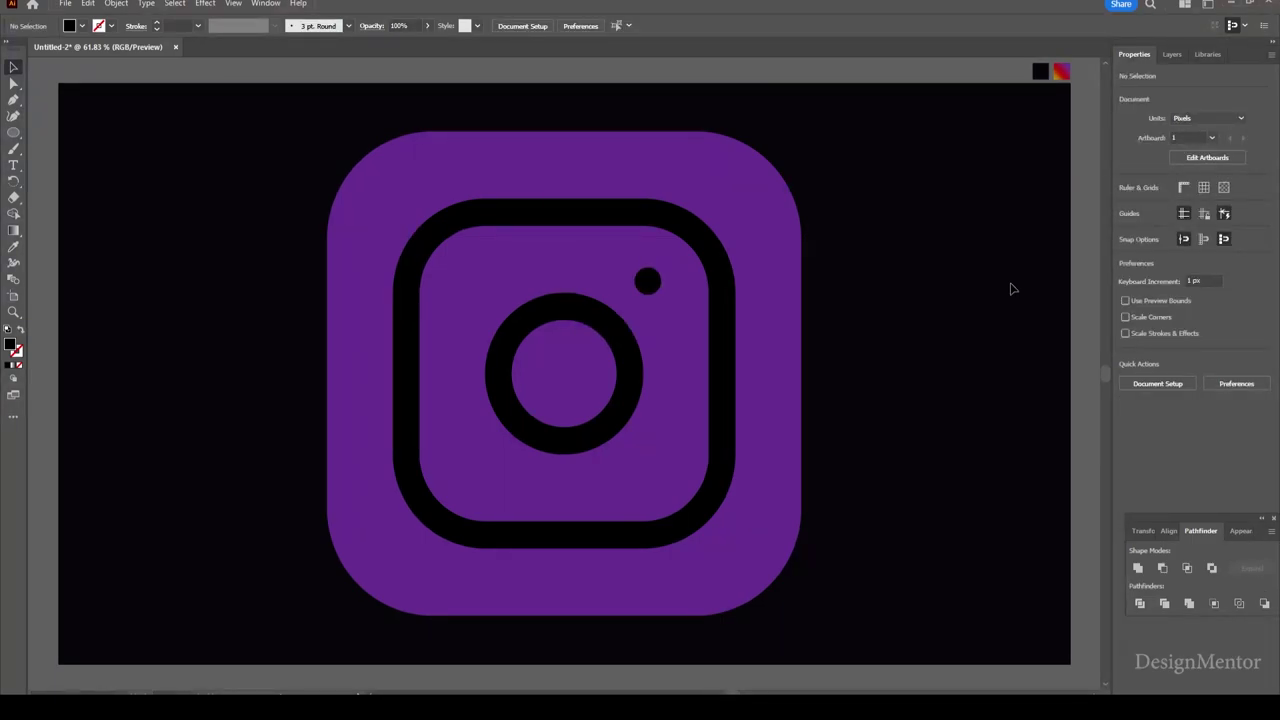
pyautogui.click(769, 220)
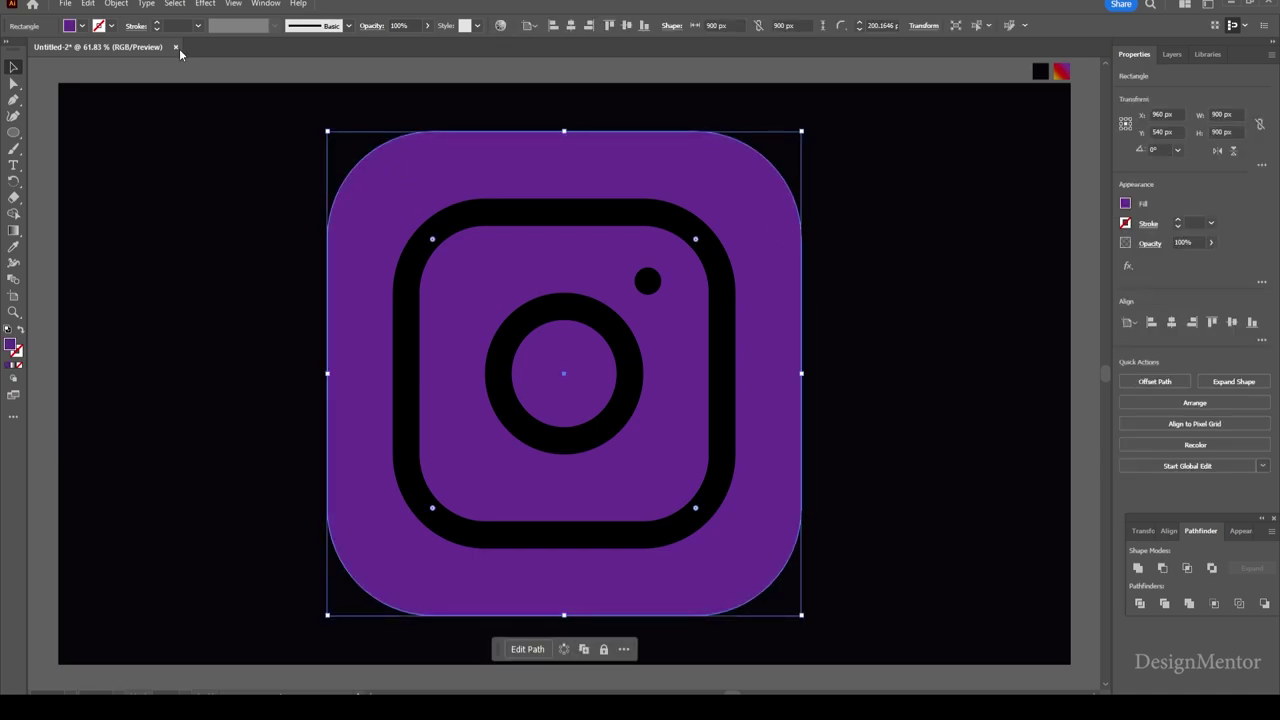
pyautogui.click(116, 4)
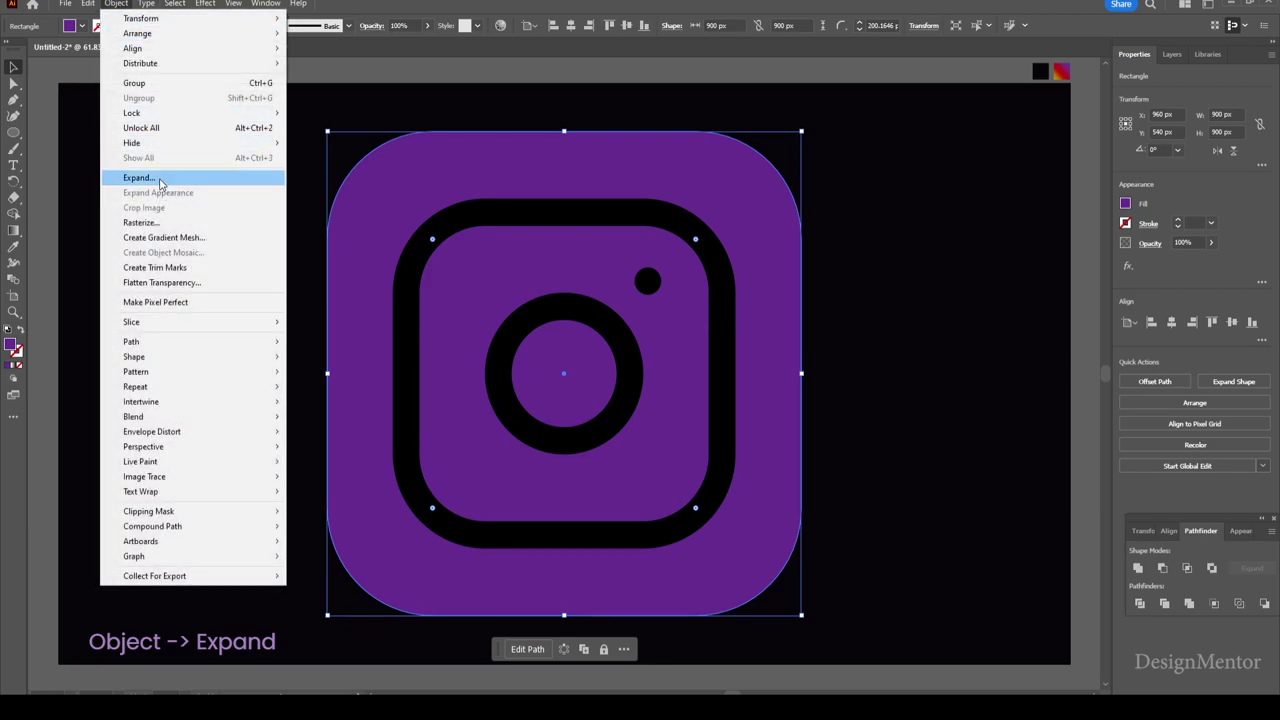
pyautogui.press('Escape')
pyautogui.click(118, 4)
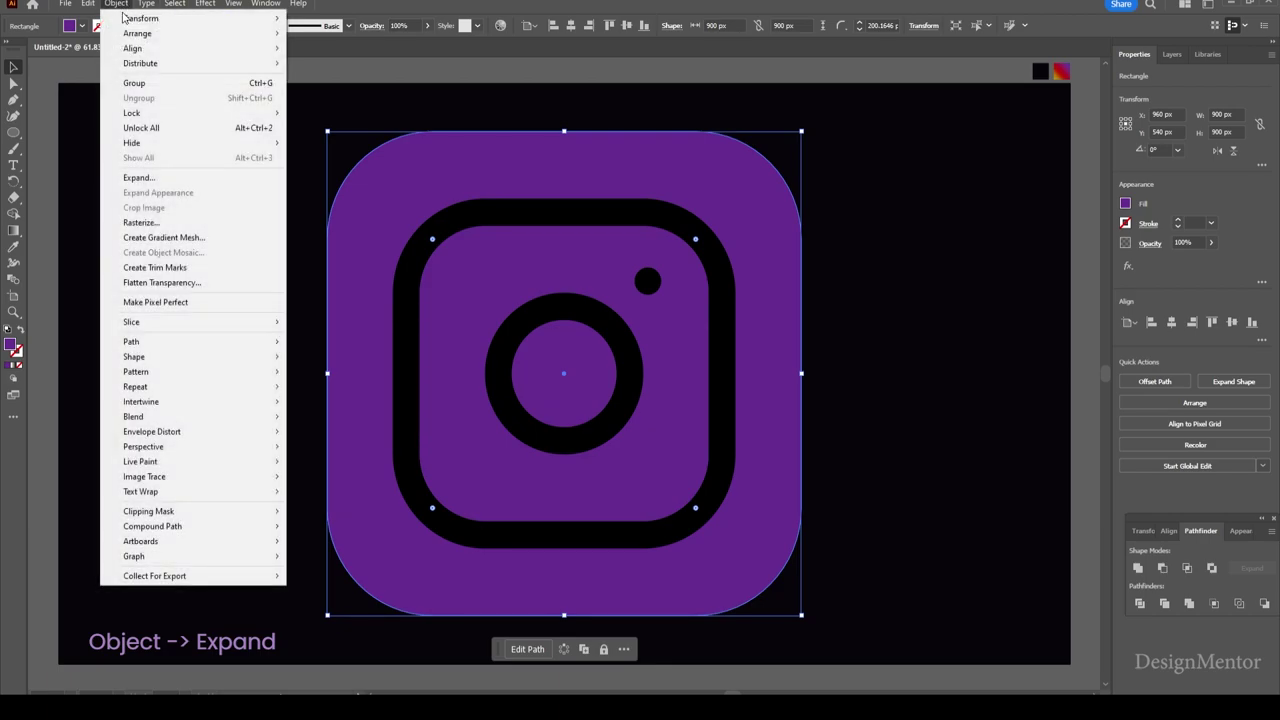
pyautogui.click(163, 177)
pyautogui.click(171, 157)
# - Expand the stroked camera outline's fill and stroke into a solid shape
pyautogui.click(490, 218)
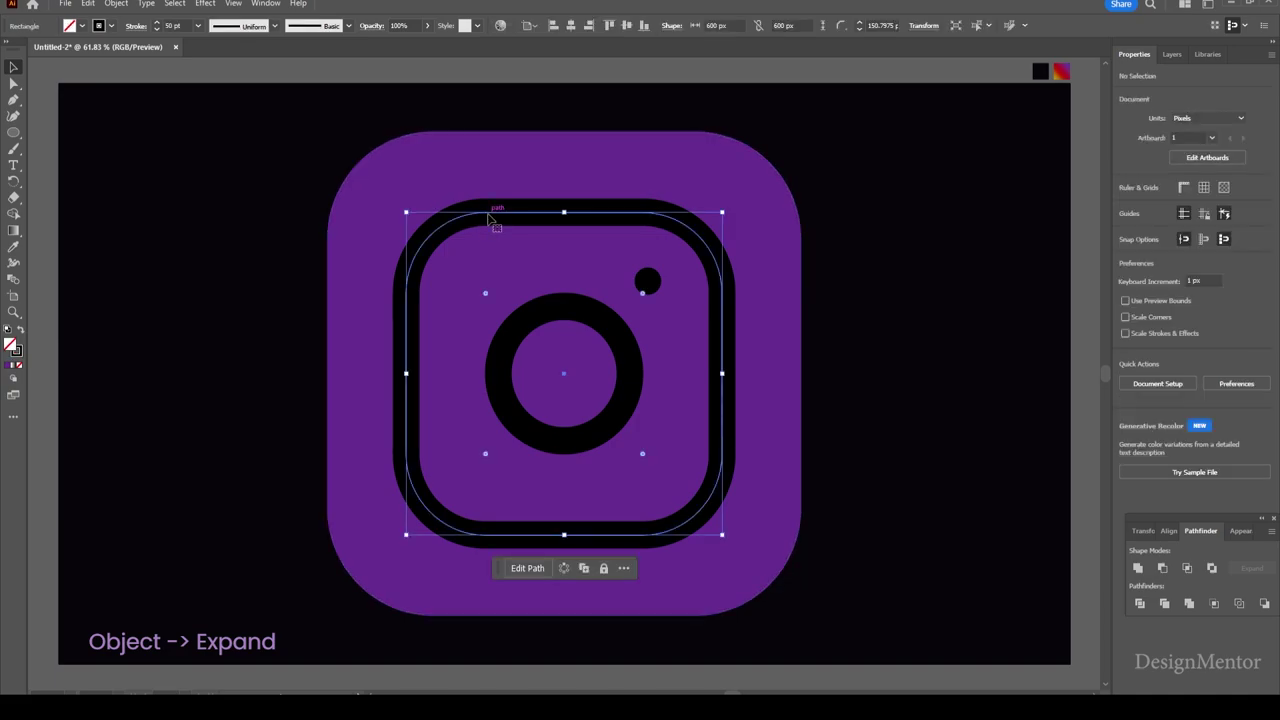
pyautogui.click(118, 4)
pyautogui.click(148, 177)
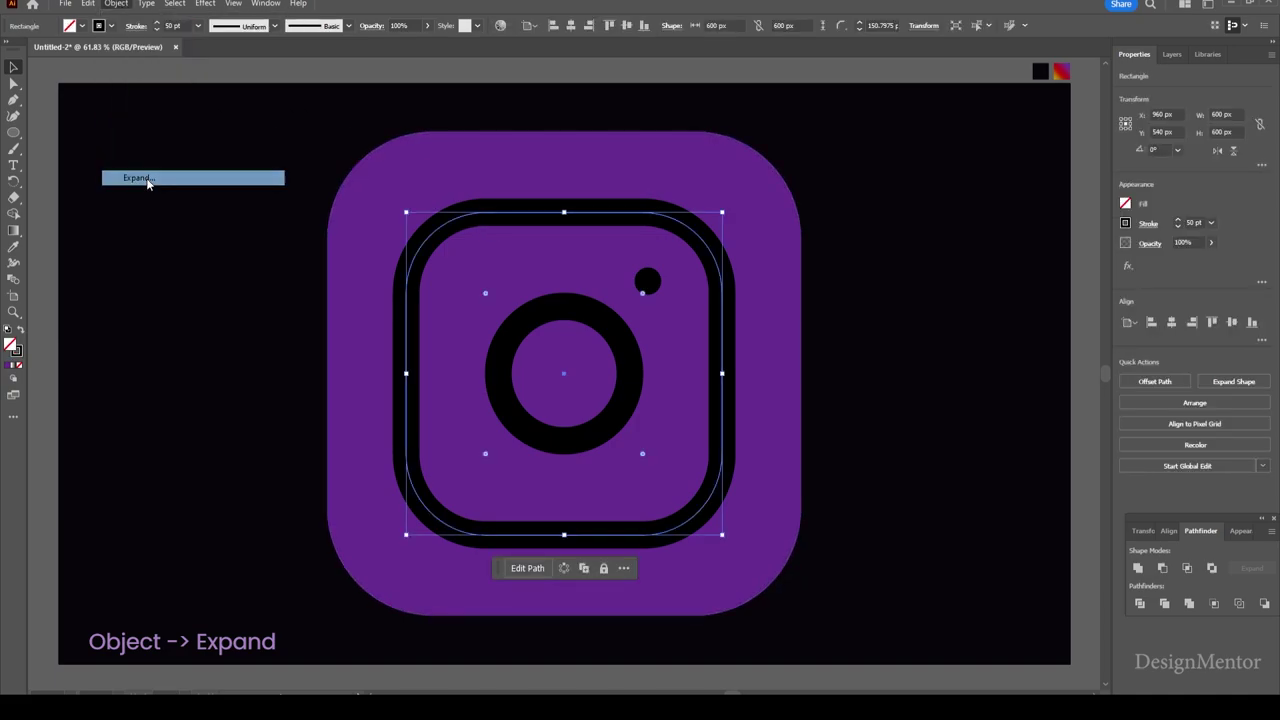
pyautogui.click(607, 431)
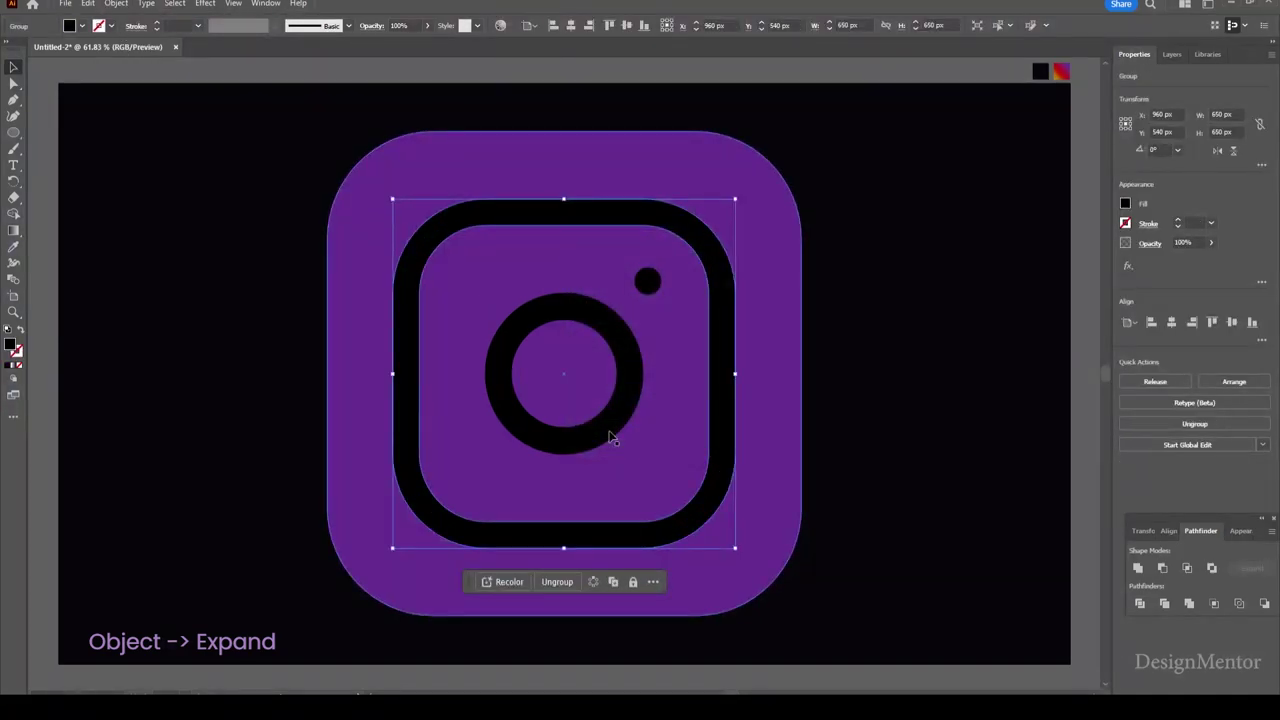
pyautogui.click(118, 4)
pyautogui.click(155, 180)
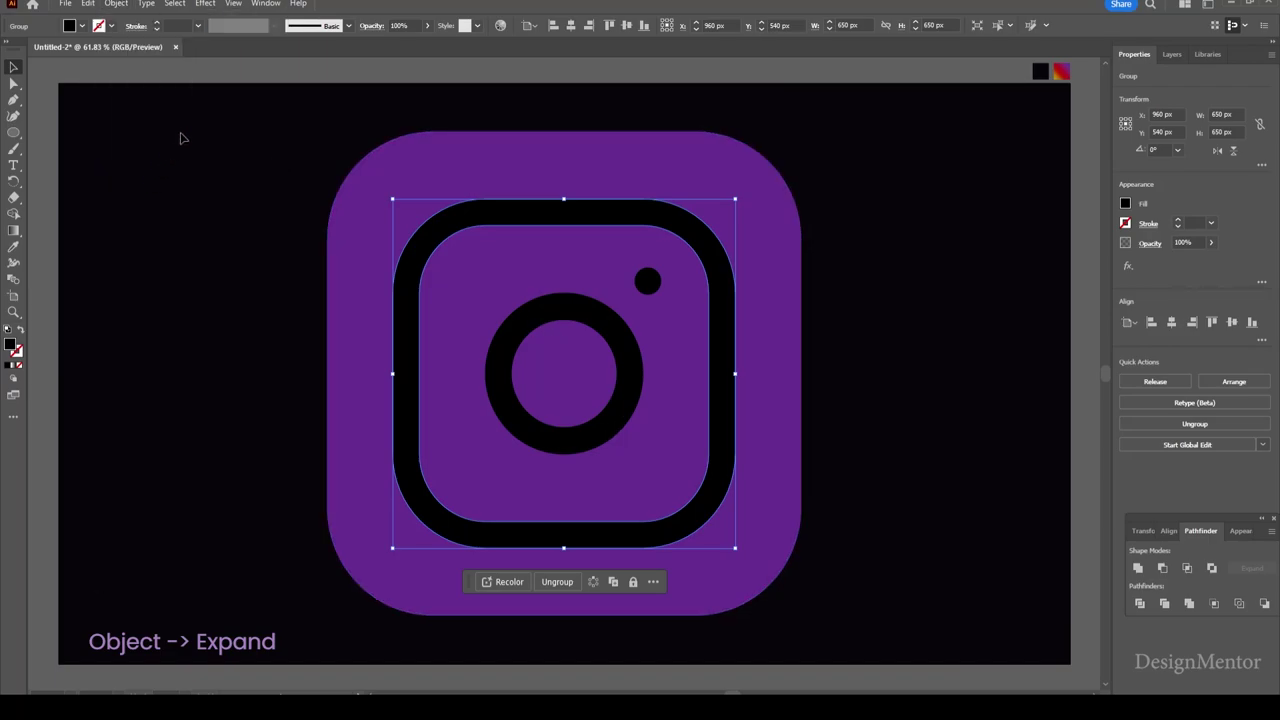
pyautogui.click(181, 138)
pyautogui.click(648, 280)
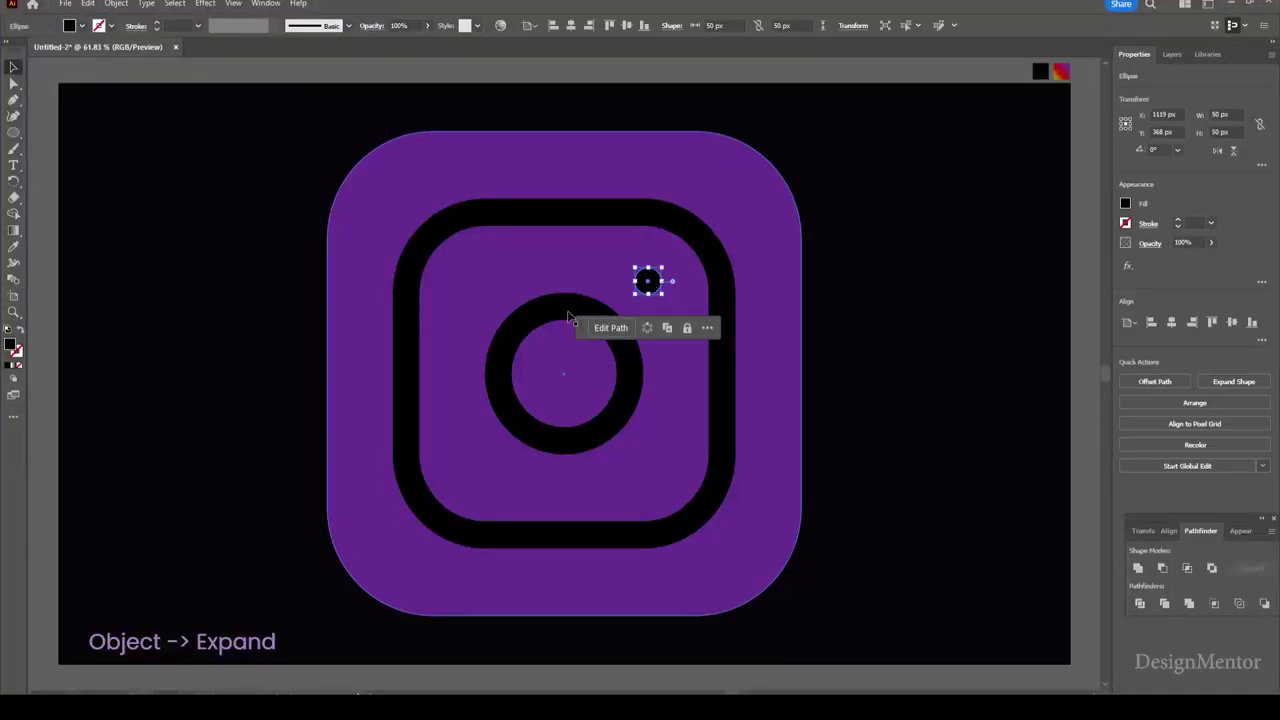
# - Expand the lens ring and dot into filled shapes
pyautogui.keyDown('shift'); pyautogui.click(568, 318); pyautogui.keyUp('shift')
pyautogui.click(118, 5)
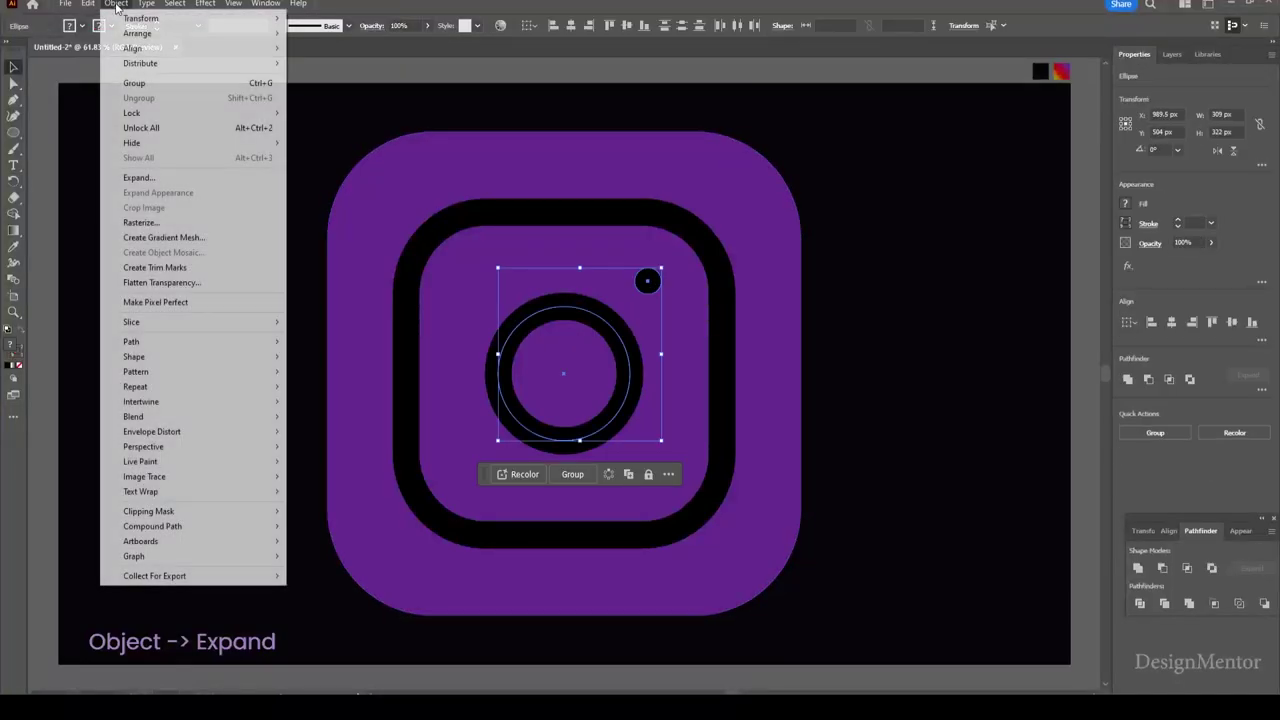
pyautogui.click(150, 176)
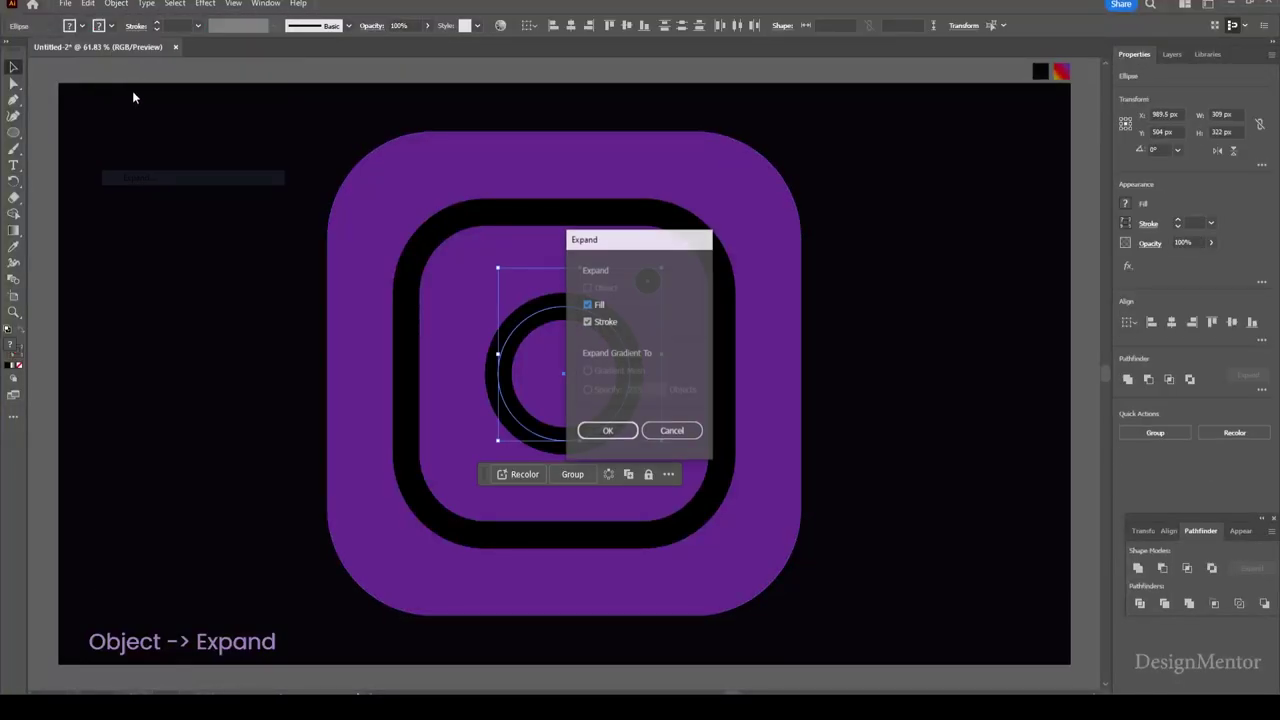
pyautogui.click(607, 430)
pyautogui.click(118, 5)
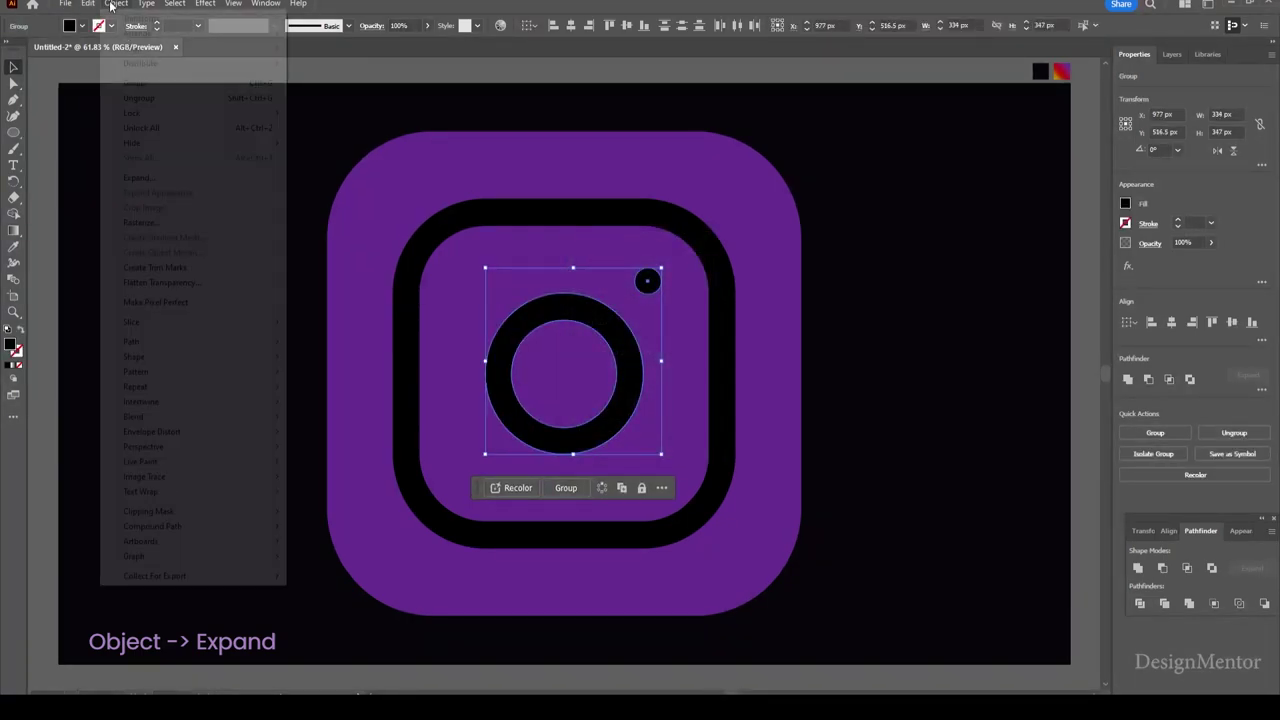
pyautogui.click(152, 176)
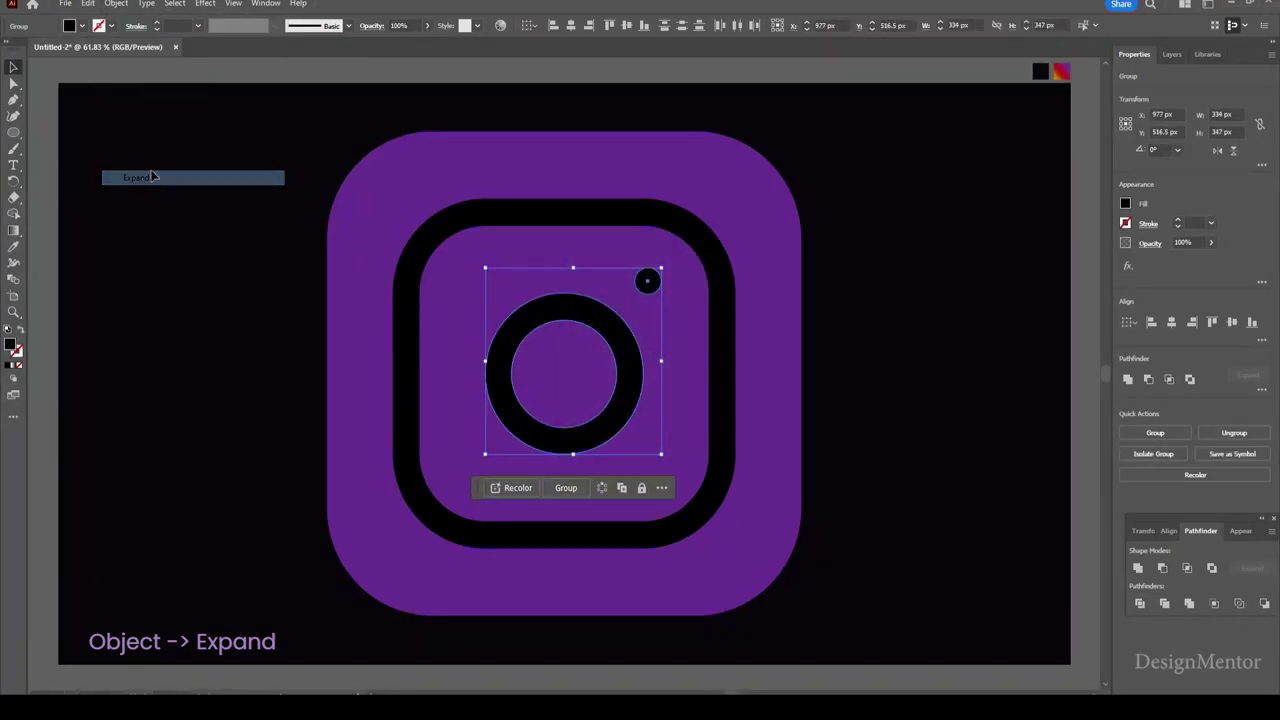
pyautogui.click(246, 117)
# - Group the camera outline, small dot and lens ring together
pyautogui.click(690, 232)
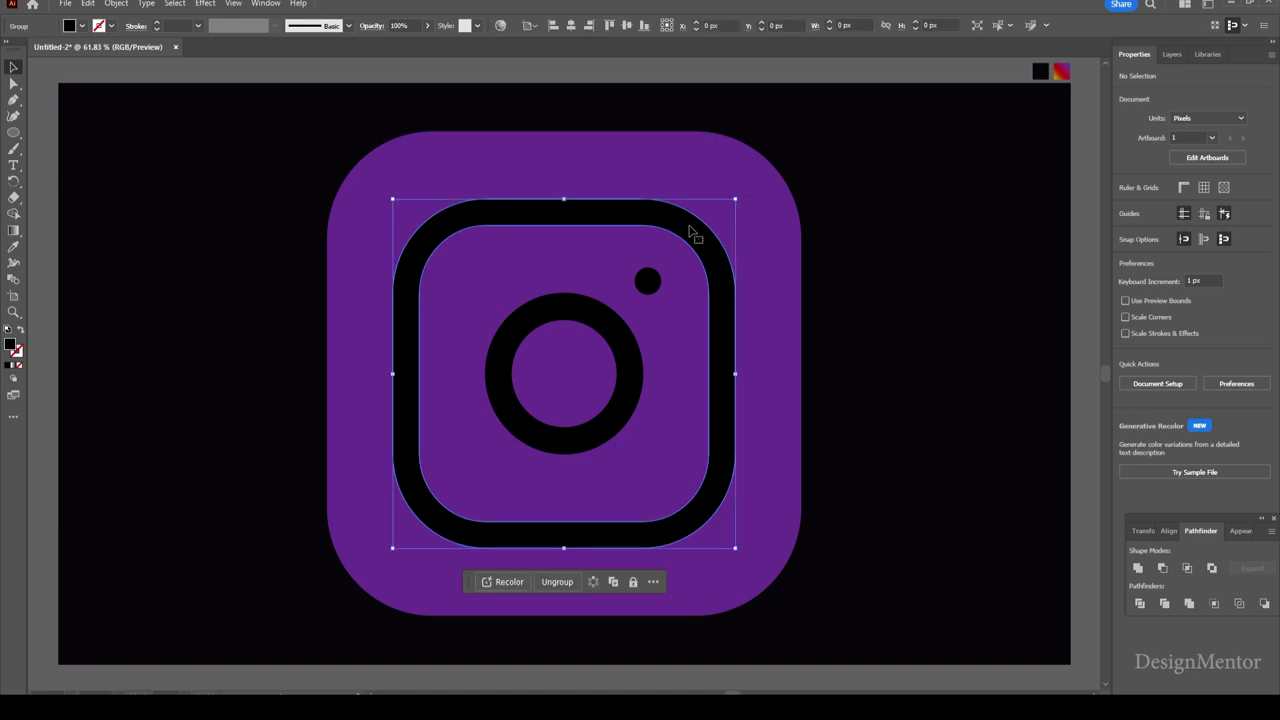
pyautogui.keyDown('shift'); pyautogui.click(648, 281); pyautogui.keyUp('shift')
pyautogui.keyDown('shift'); pyautogui.click(632, 352); pyautogui.keyUp('shift')
pyautogui.rightClick(630, 349)
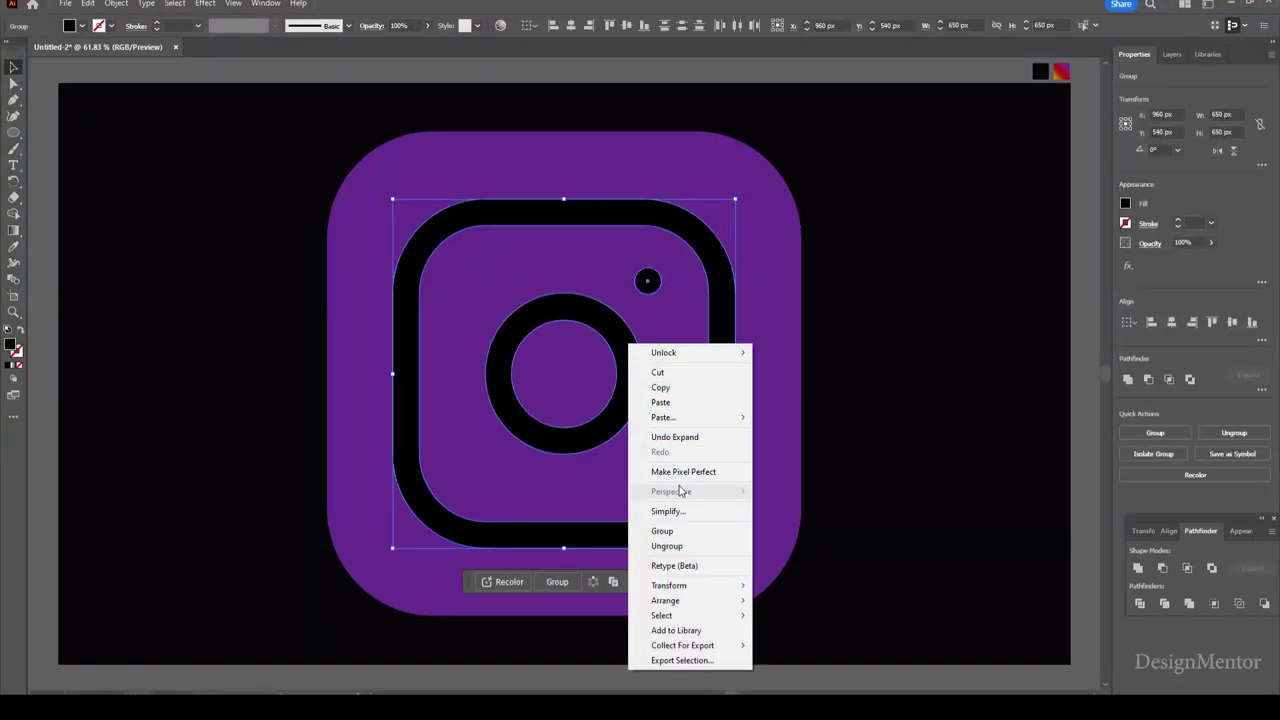
pyautogui.click(662, 531)
pyautogui.click(957, 400)
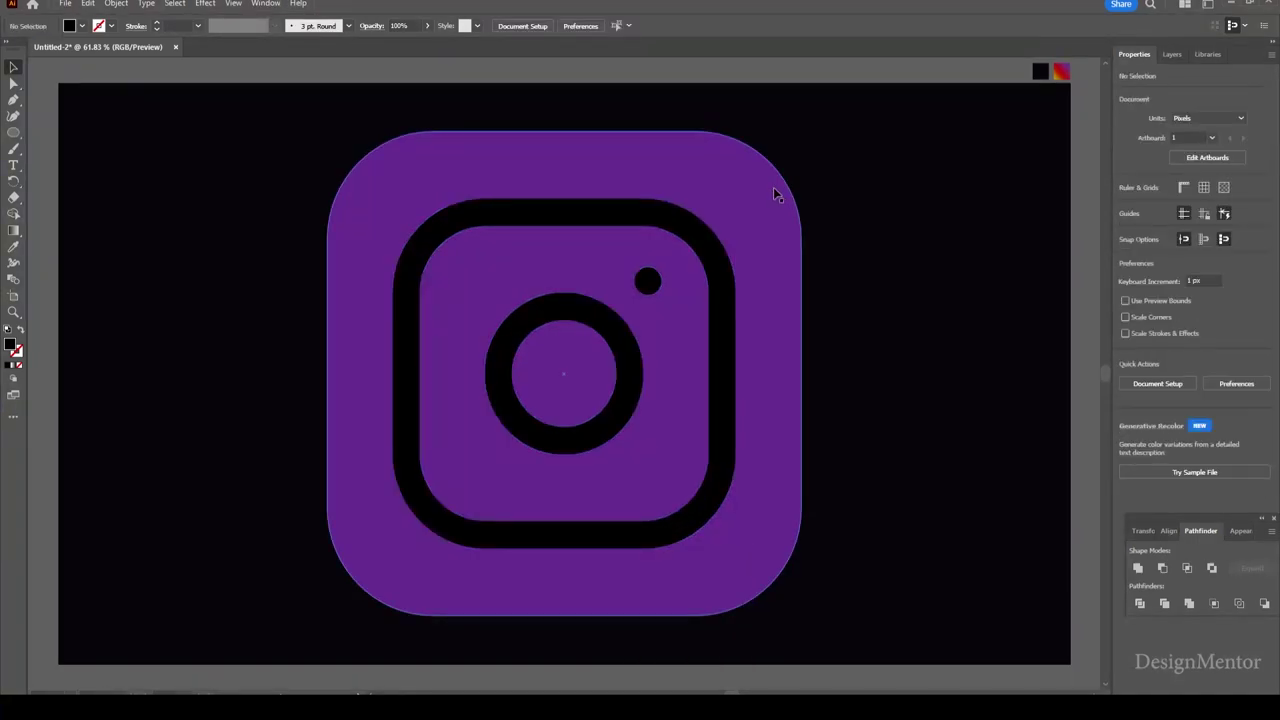
pyautogui.click(774, 193)
# - Subtract the black icon group from the purple square with Minus Front, then reselect the result
pyautogui.keyDown('shift'); pyautogui.click(734, 338); pyautogui.keyUp('shift')
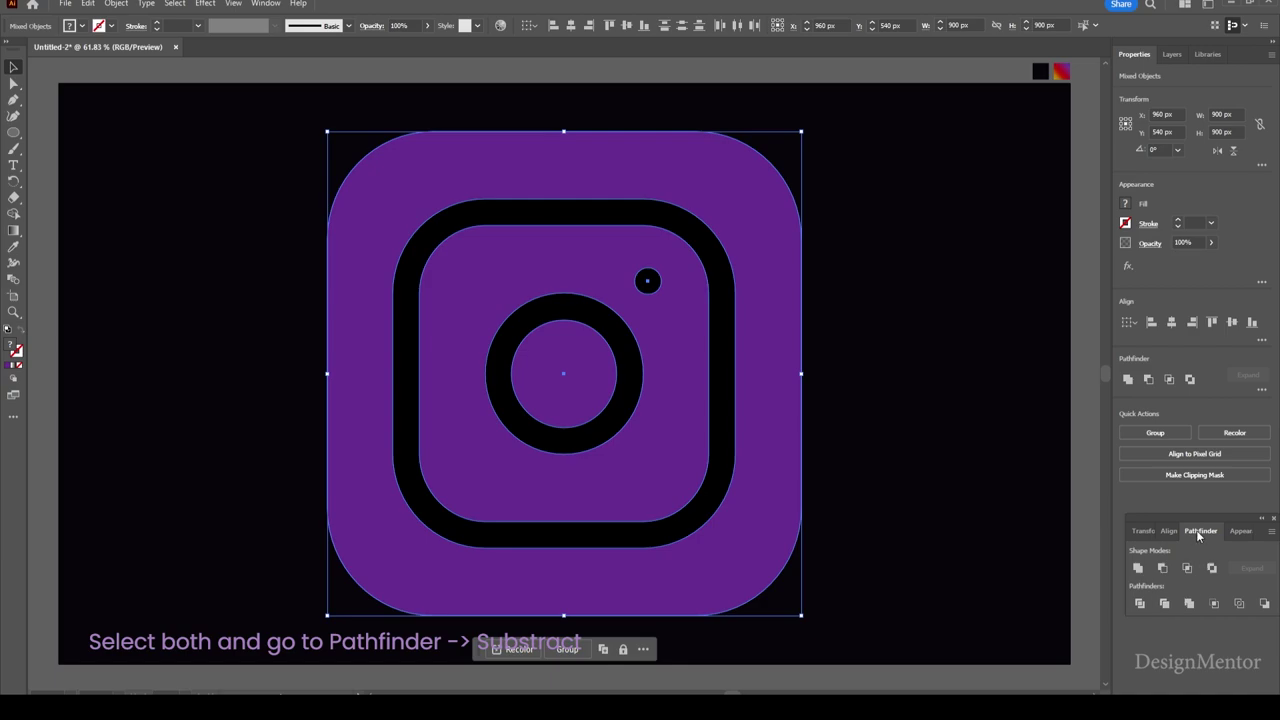
pyautogui.click(1163, 567)
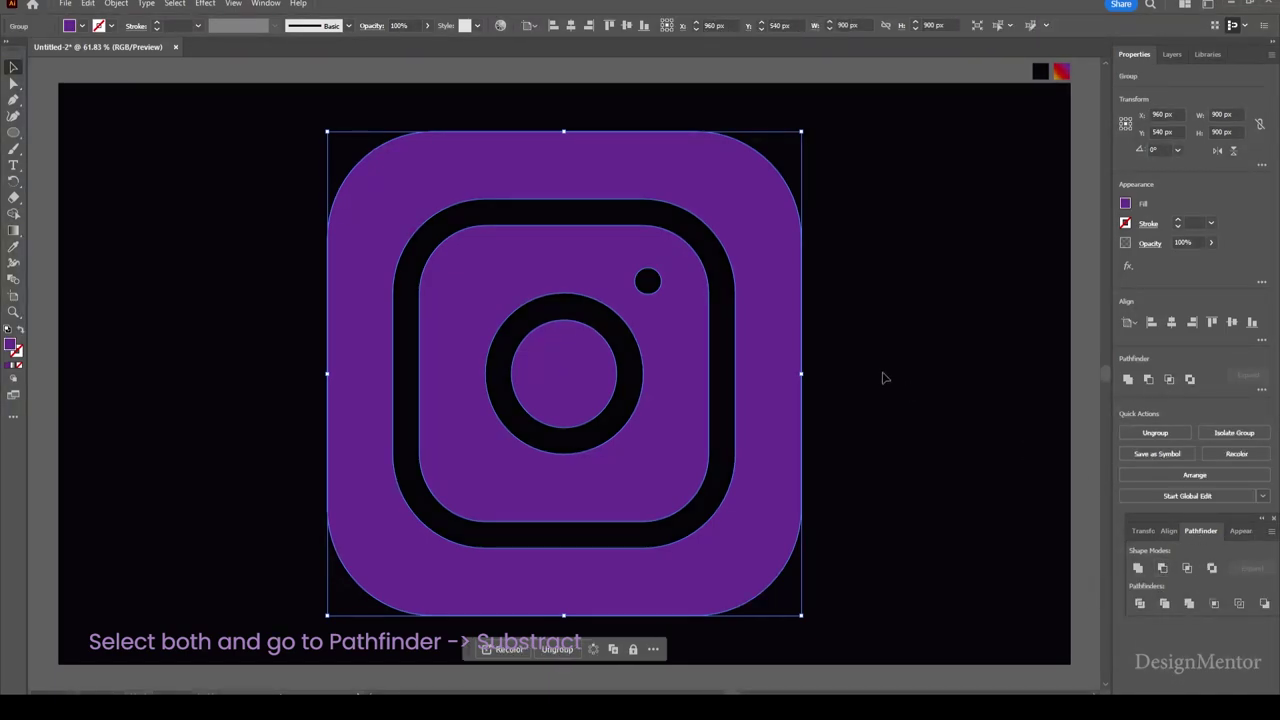
pyautogui.click(912, 334)
pyautogui.click(757, 237)
pyautogui.click(877, 223)
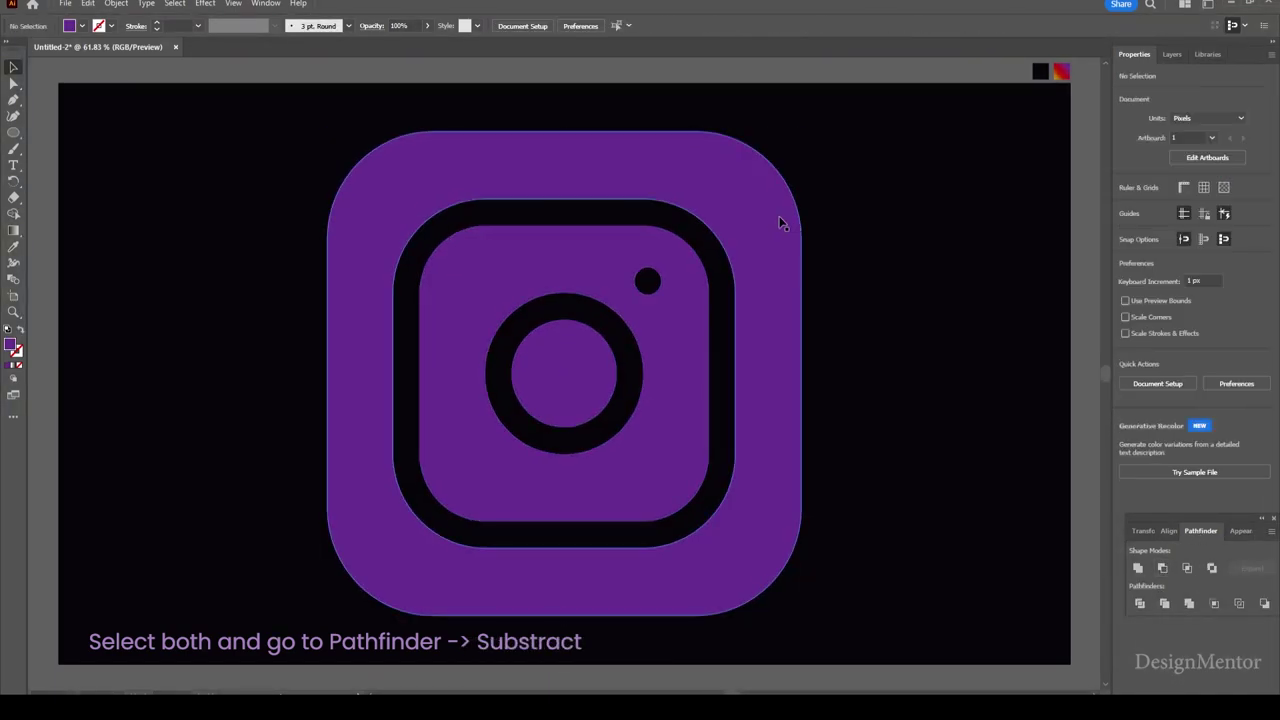
pyautogui.click(771, 217)
# - Fill the icon with the purple-red-yellow gradient, angled yellow bottom-left to purple top-right
pyautogui.press('i')
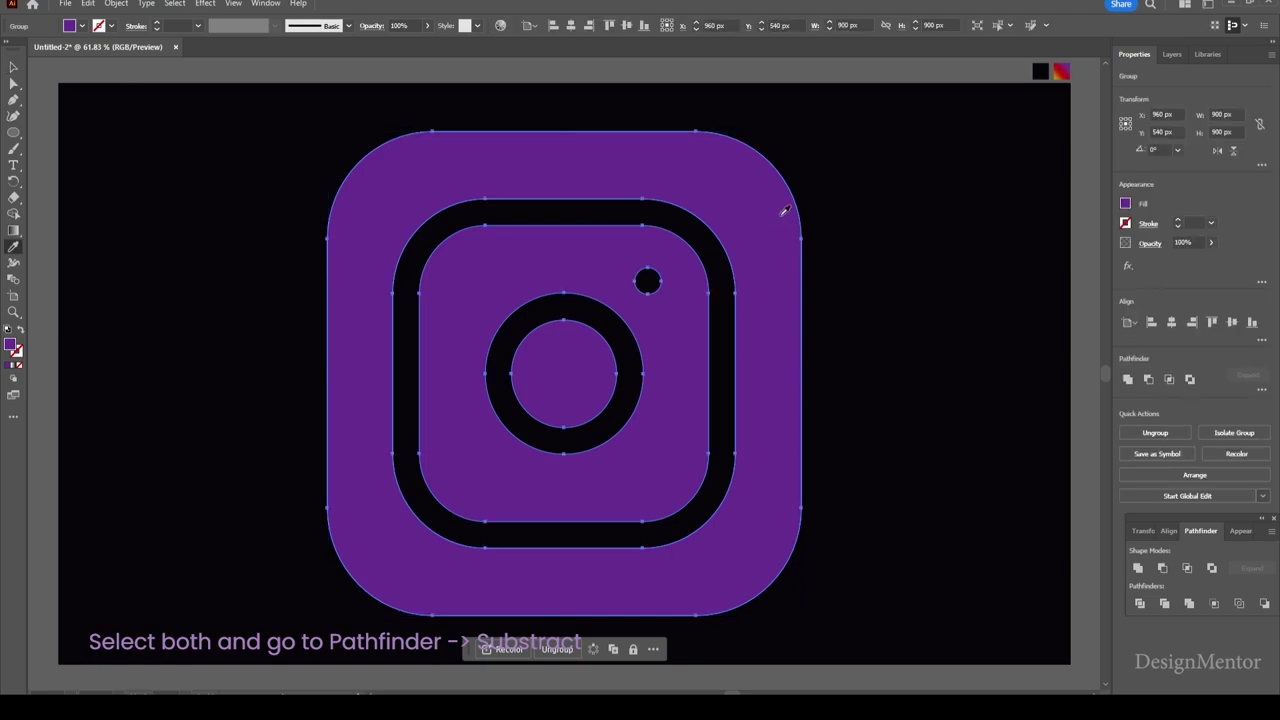
pyautogui.click(1059, 74)
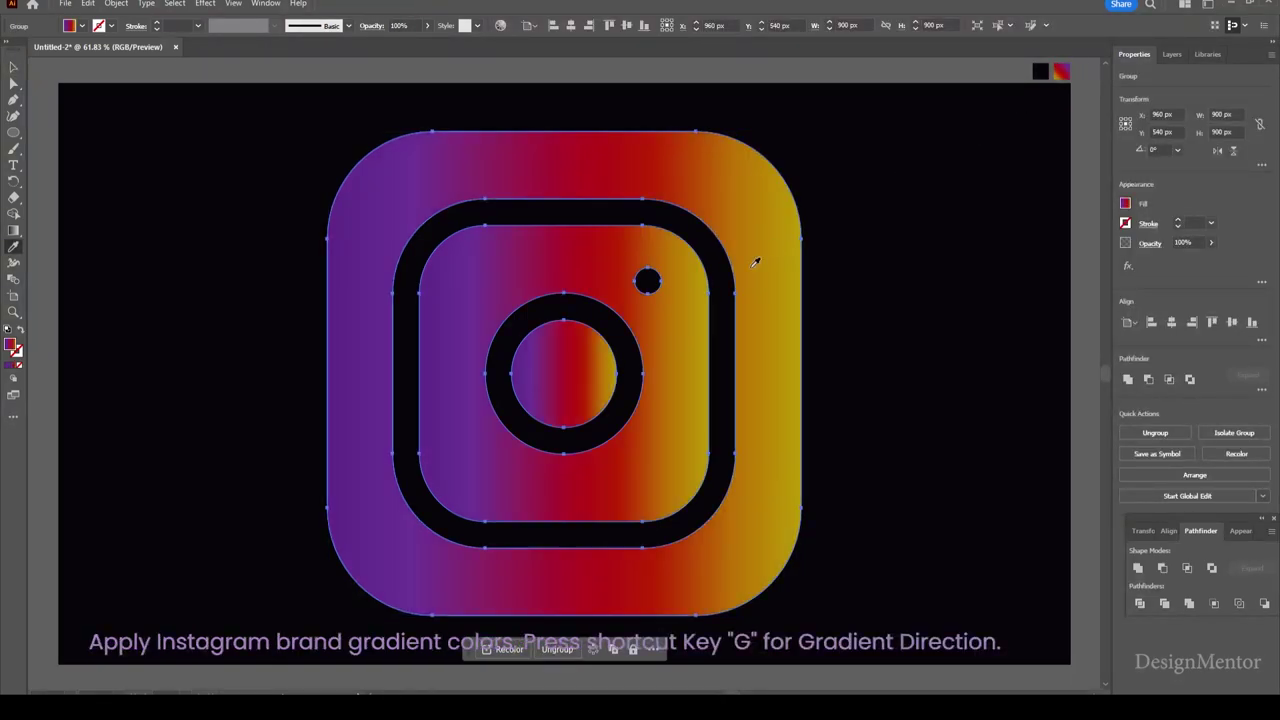
pyautogui.press('g')
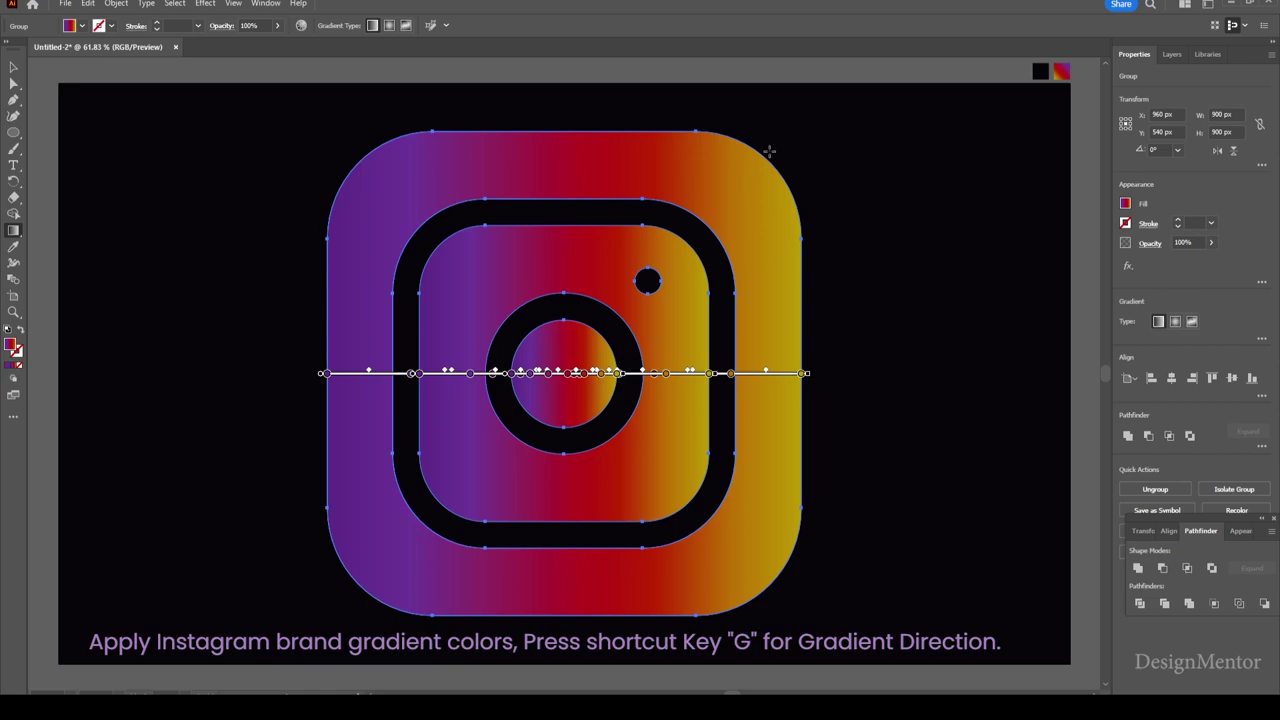
pyautogui.moveTo(766, 152)
pyautogui.mouseDown()
pyautogui.moveTo(462, 434)
pyautogui.moveTo(366, 591)
pyautogui.mouseUp()
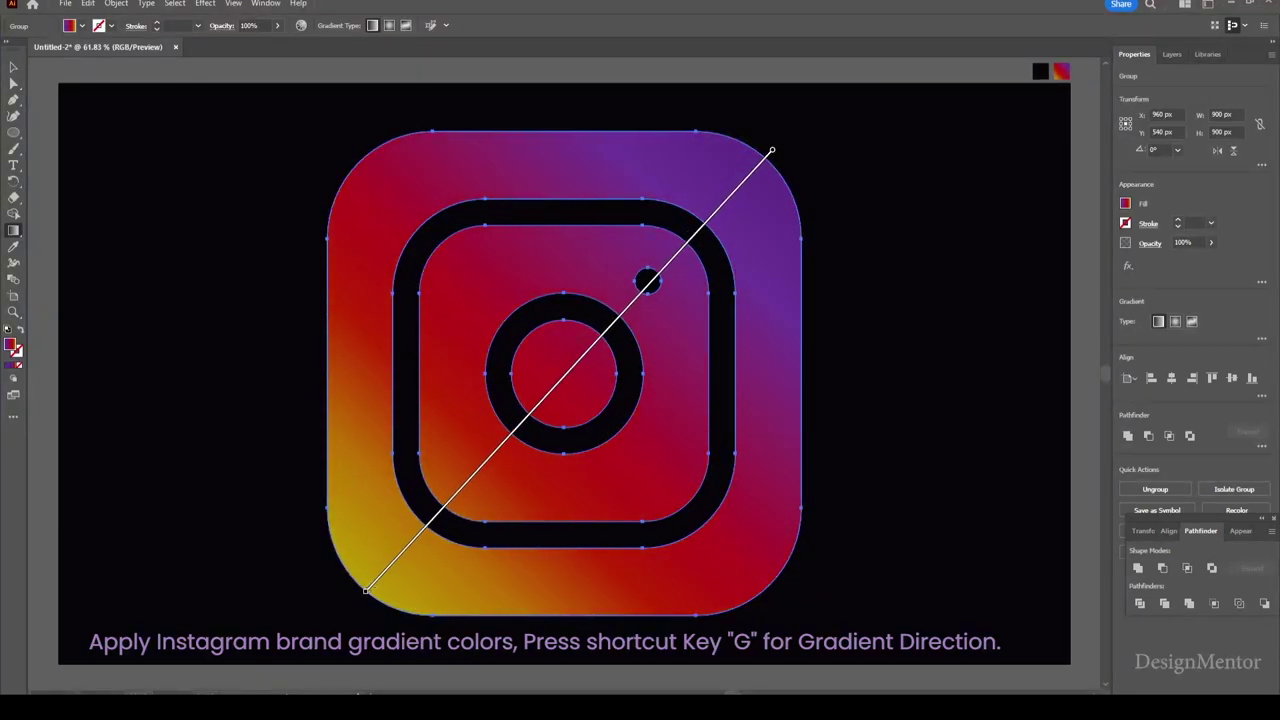
pyautogui.click(13, 67)
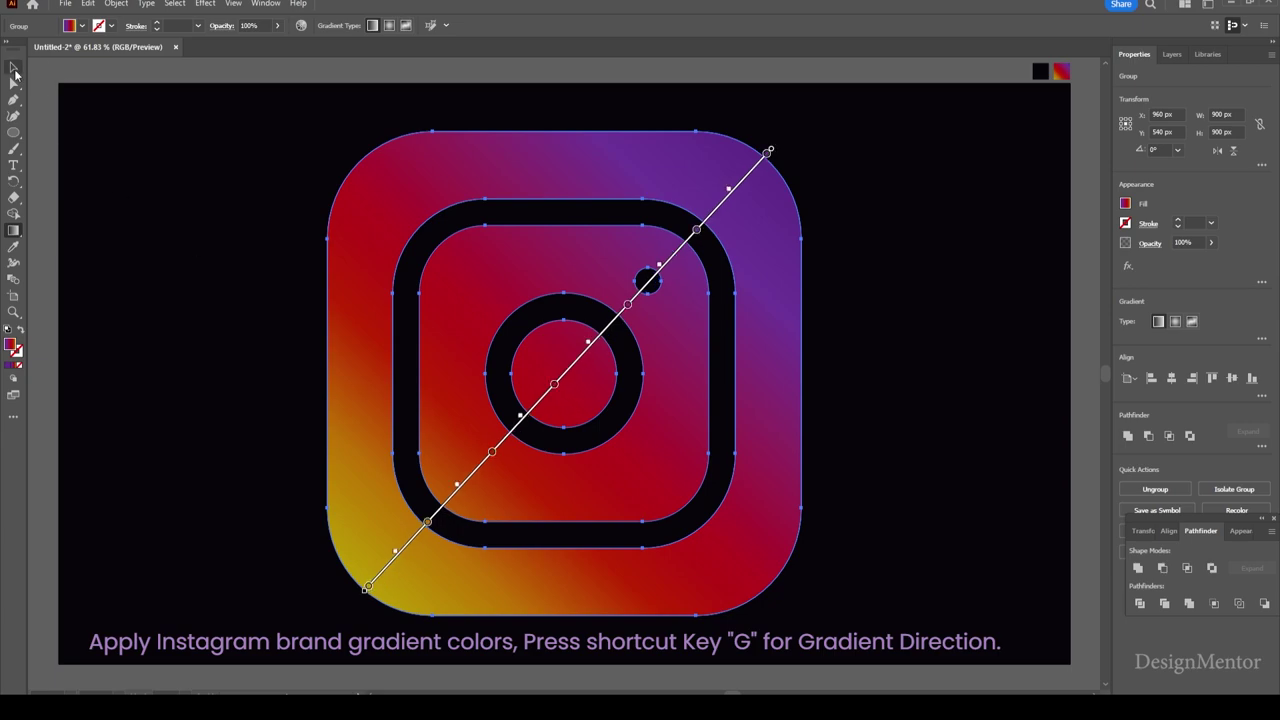
pyautogui.click(99, 63)
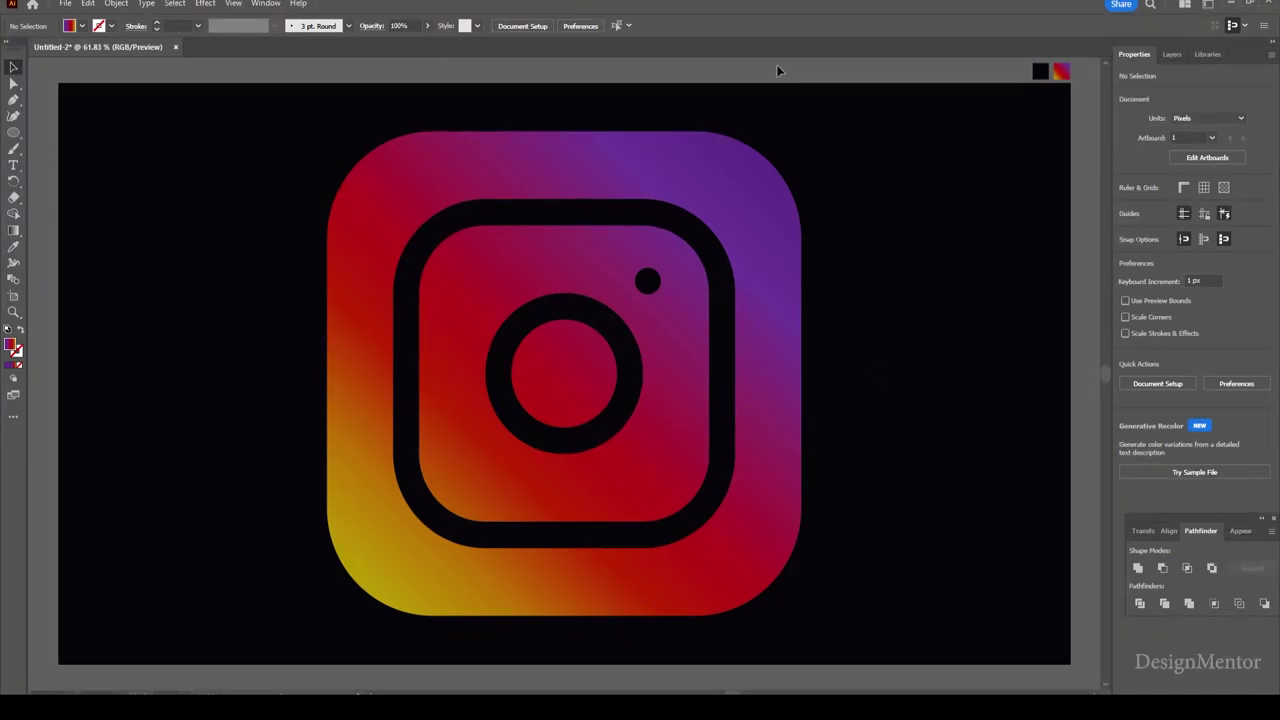
pyautogui.click(733, 198)
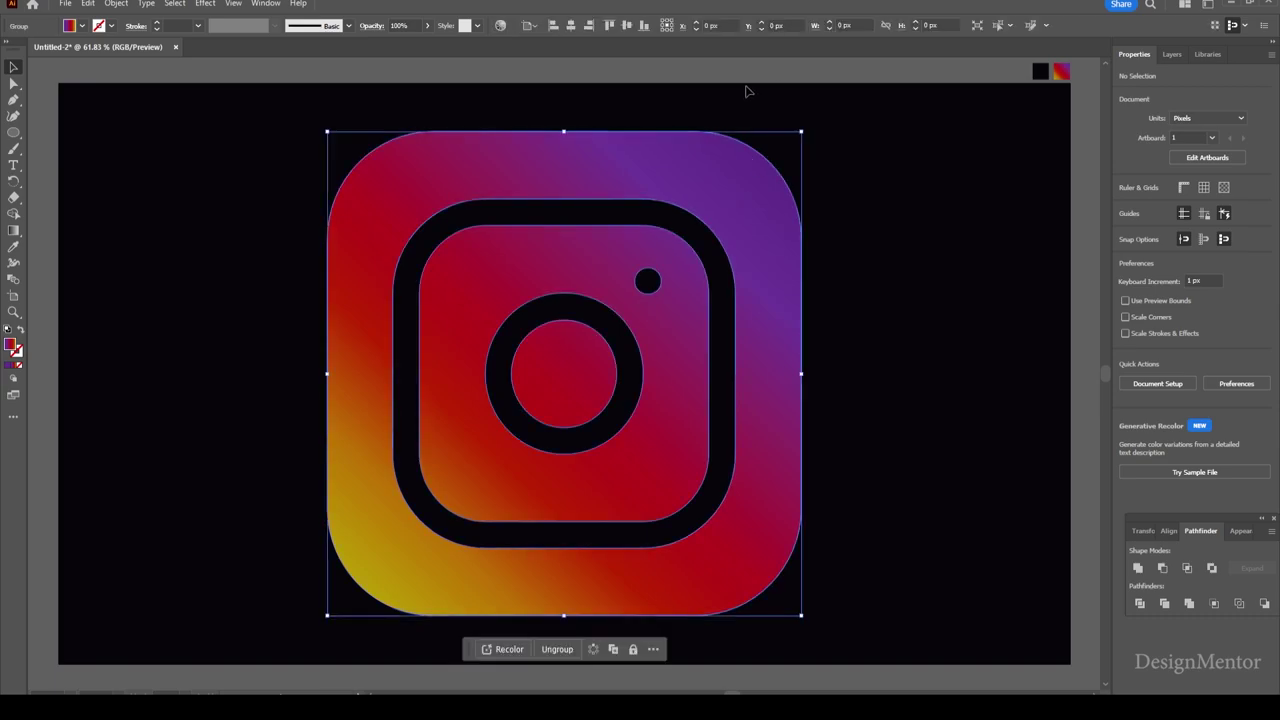
pyautogui.click(748, 66)
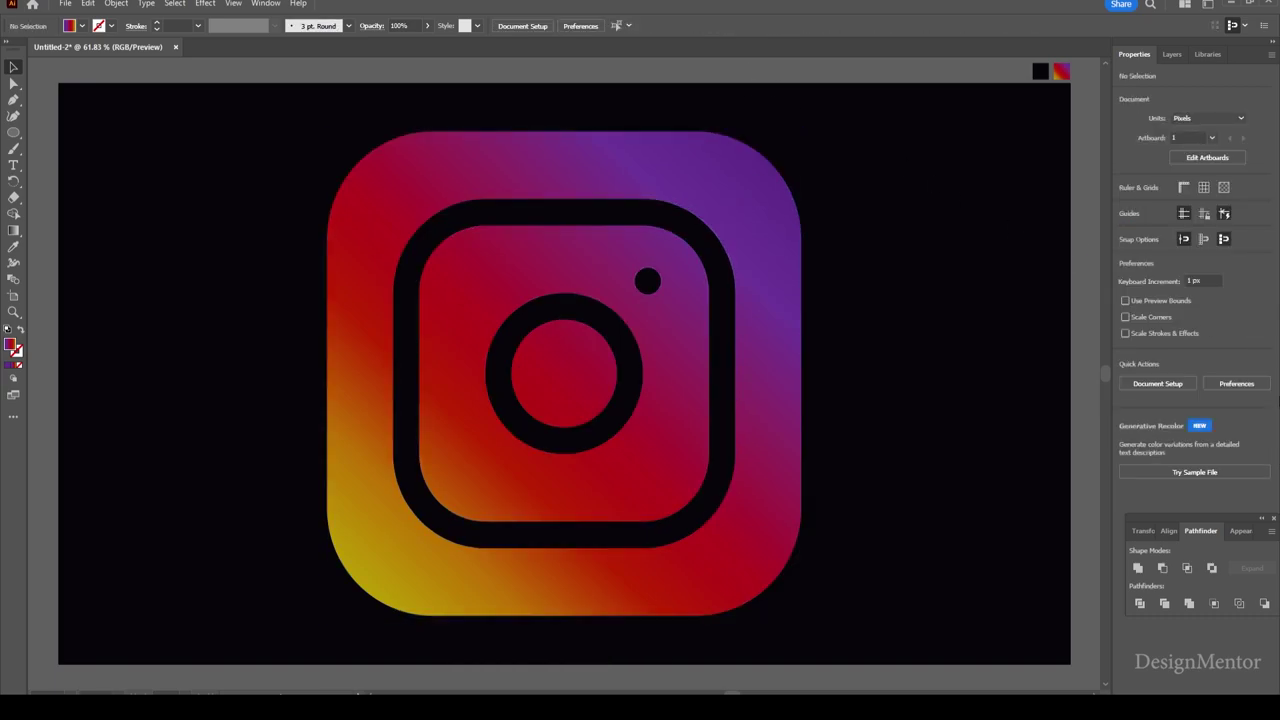